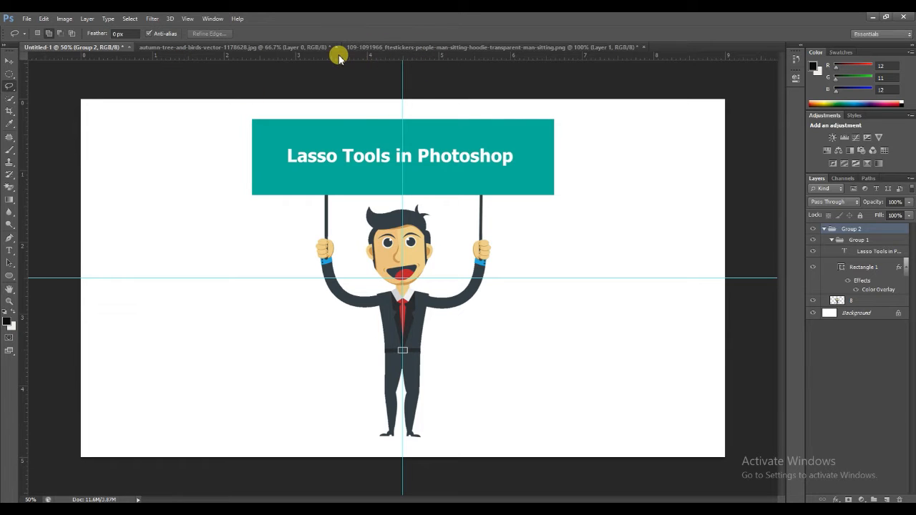
Switch to the sitting-man photo document and pick the Magic Eraser tool.
click(380, 46)
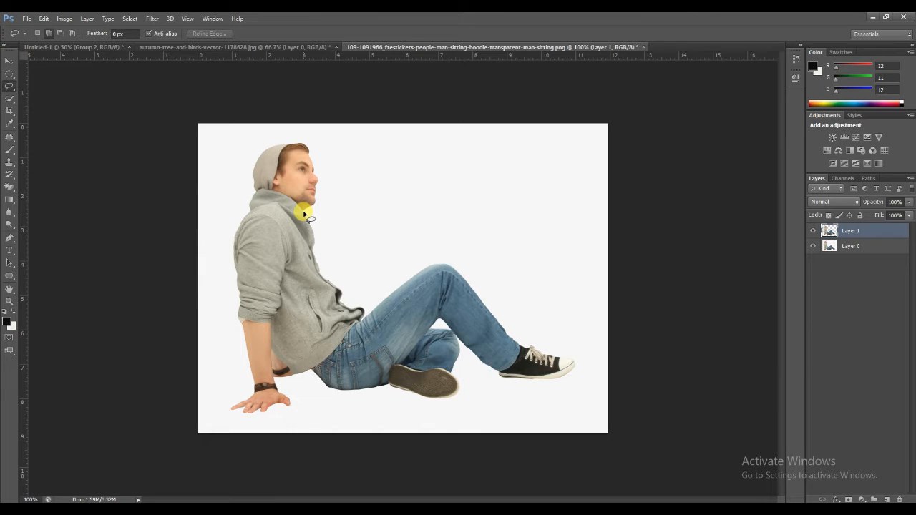
click(12, 187)
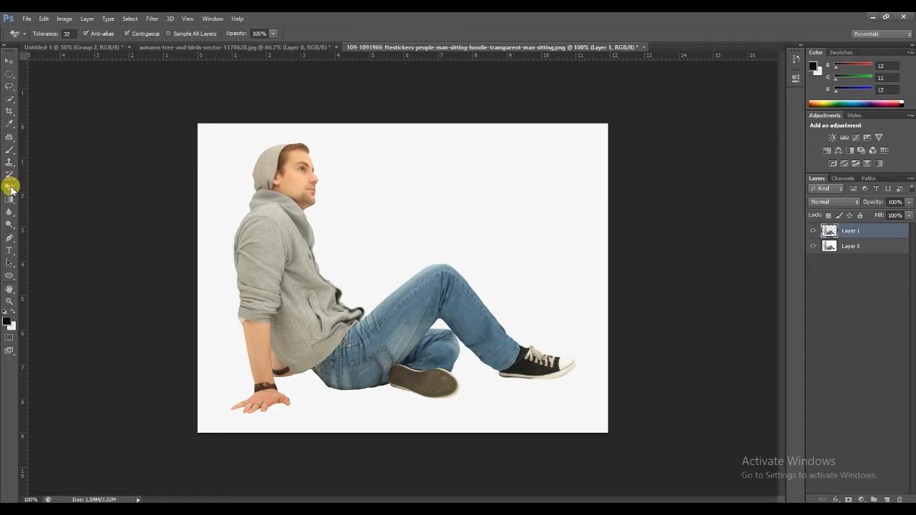
mouse_move(10, 188)
mouse_down()
mouse_move(33, 184)
mouse_move(63, 201)
mouse_up()
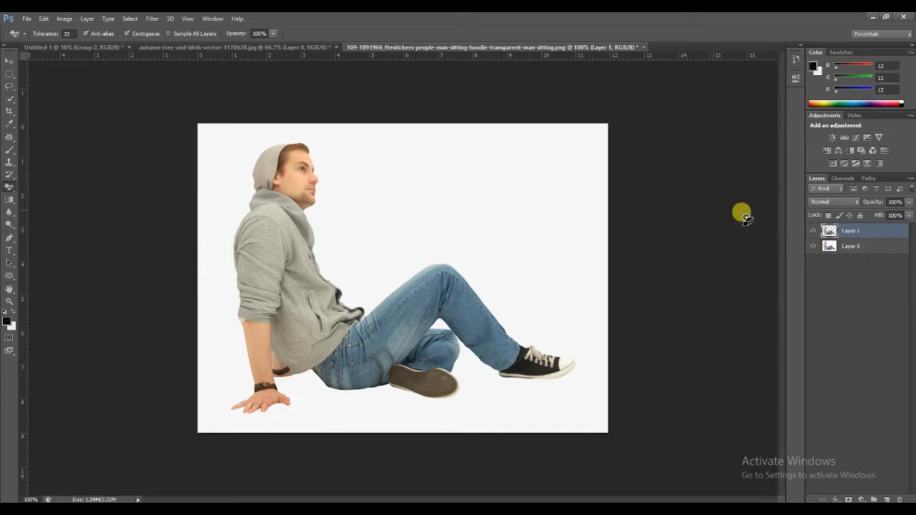
Merge Layer 1 and Layer 0 into a single layer.
click(839, 247)
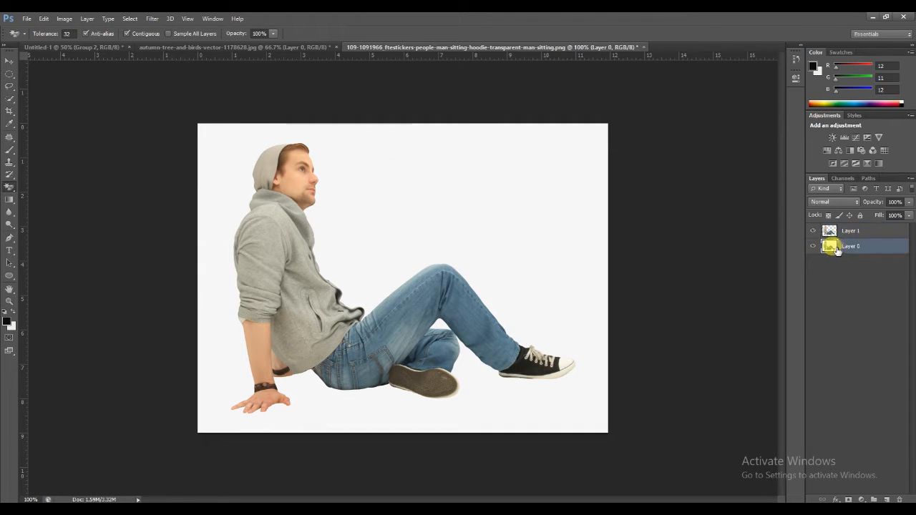
click(850, 234)
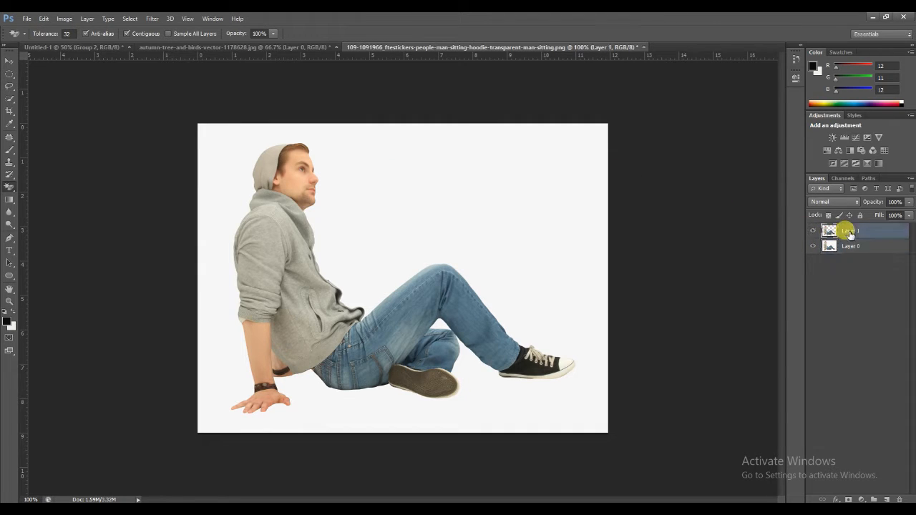
key(ctrl+e)
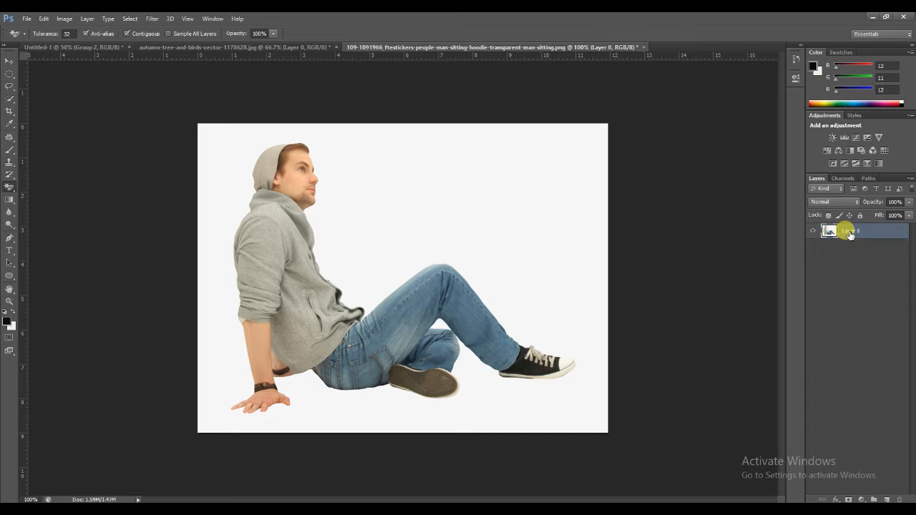
Try erasing the white background with the Magic Eraser, inspect the edges zoomed in, and undo the erase.
click(453, 200)
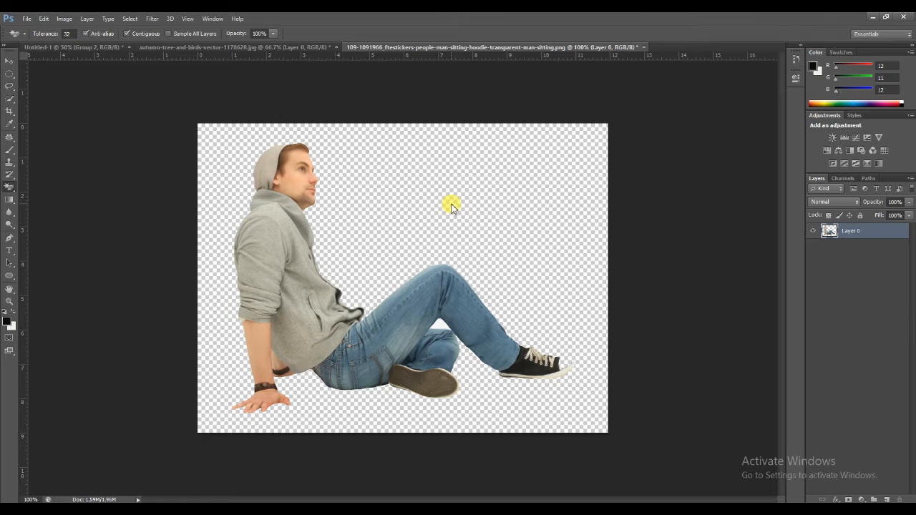
key(ctrl+plus)
key(ctrl+plus)
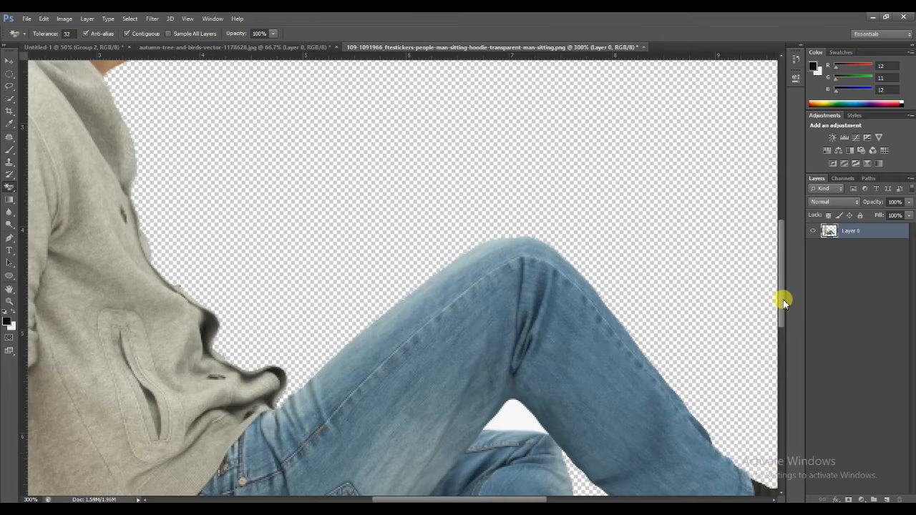
drag(784, 301, 779, 351)
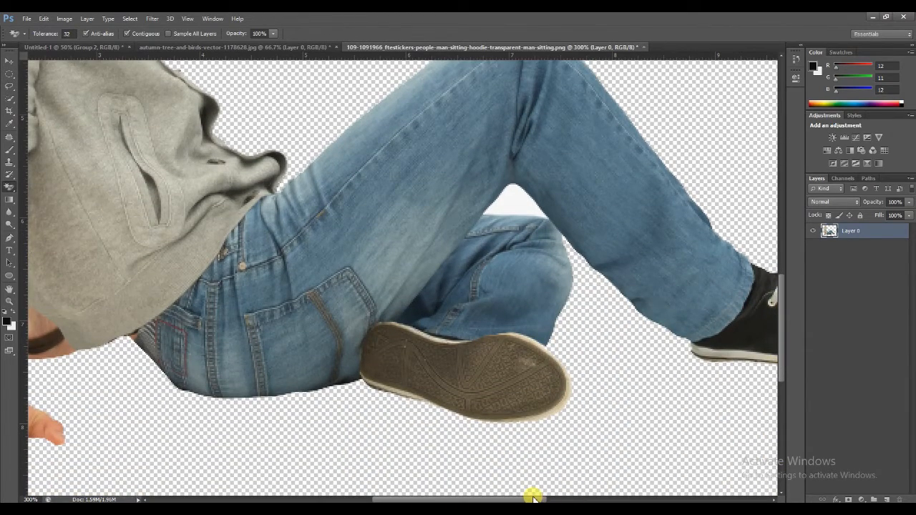
drag(534, 497, 604, 497)
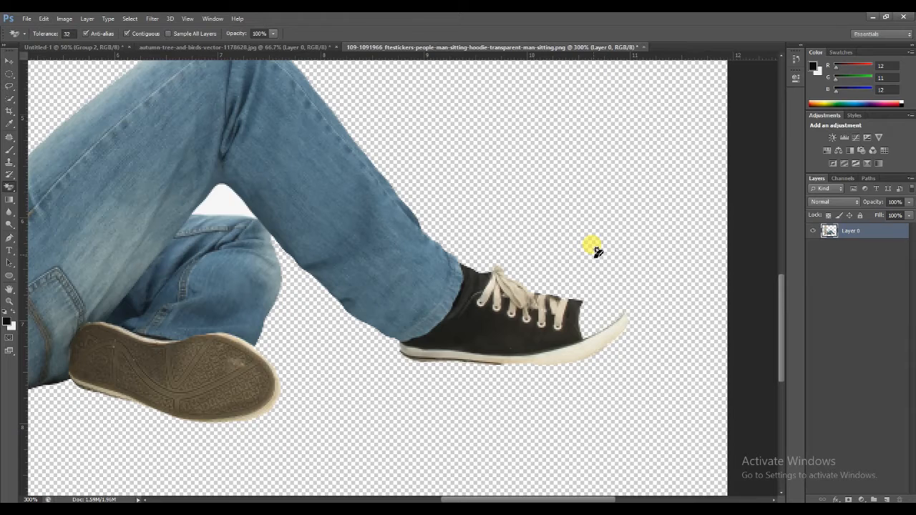
key(ctrl+z)
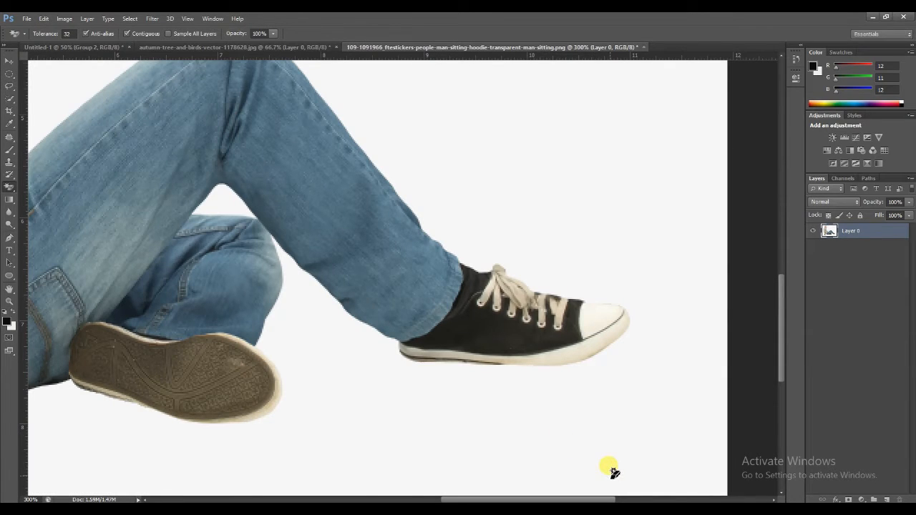
key(ctrl+minus)
key(ctrl+minus)
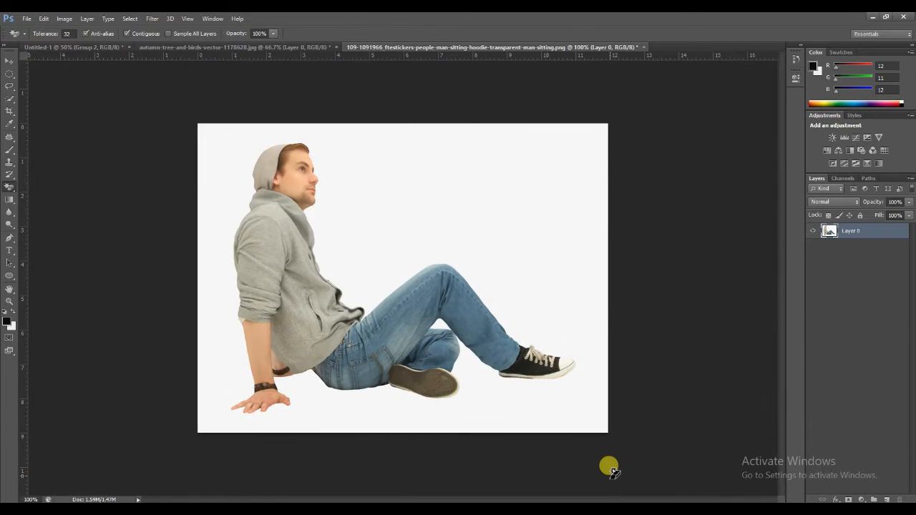
Trace a freehand Lasso selection around the sitting man and copy it to a new layer.
click(9, 87)
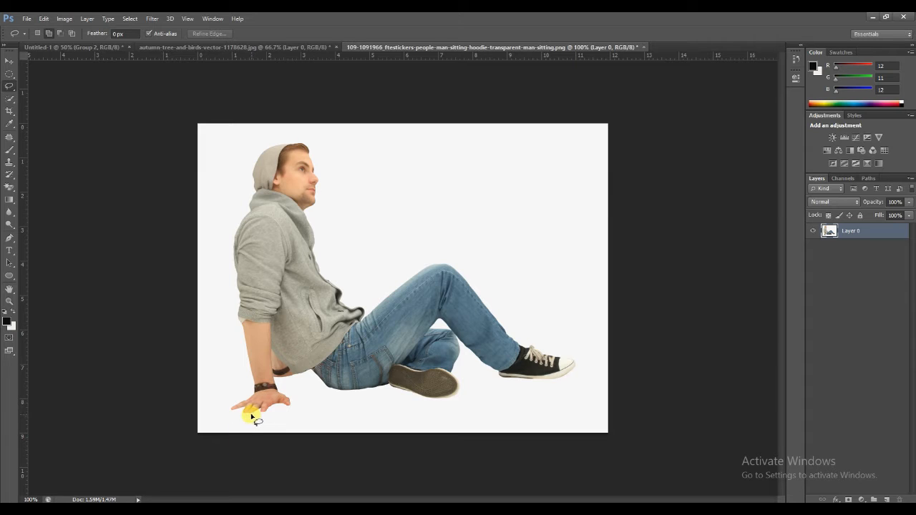
mouse_move(250, 415)
mouse_down()
mouse_move(225, 411)
mouse_move(256, 391)
mouse_move(238, 326)
mouse_move(230, 233)
mouse_move(252, 193)
mouse_move(254, 156)
mouse_move(277, 141)
mouse_move(315, 149)
mouse_move(323, 188)
mouse_move(313, 222)
mouse_move(350, 302)
mouse_move(368, 306)
mouse_move(443, 263)
mouse_move(538, 349)
mouse_move(585, 368)
mouse_move(526, 383)
mouse_move(494, 378)
mouse_move(462, 356)
mouse_move(458, 371)
mouse_move(471, 390)
mouse_move(425, 405)
mouse_move(390, 392)
mouse_move(354, 398)
mouse_move(273, 375)
mouse_move(298, 413)
mouse_move(291, 421)
mouse_move(267, 415)
mouse_up()
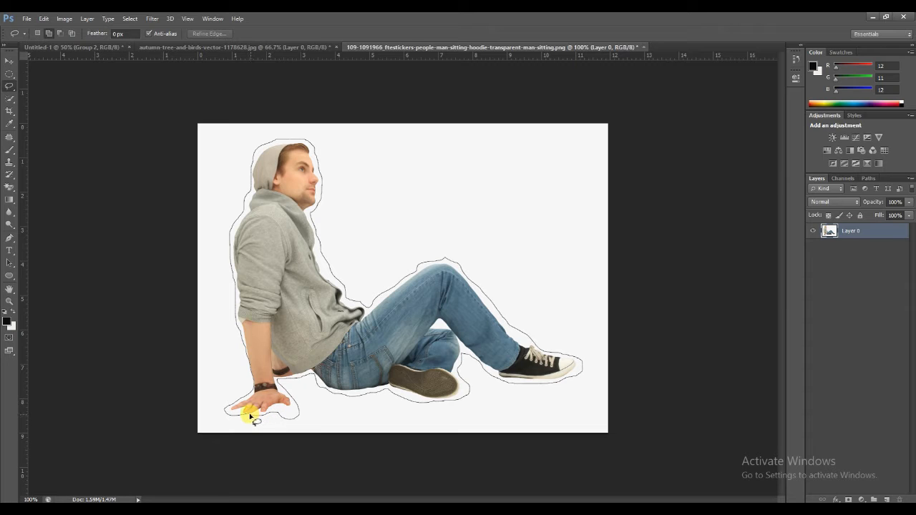
drag(251, 420, 255, 423)
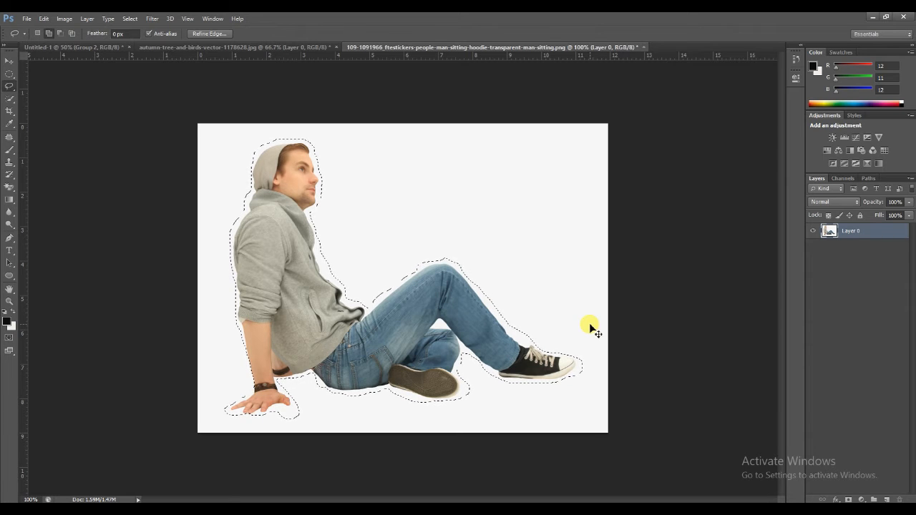
key(ctrl+j)
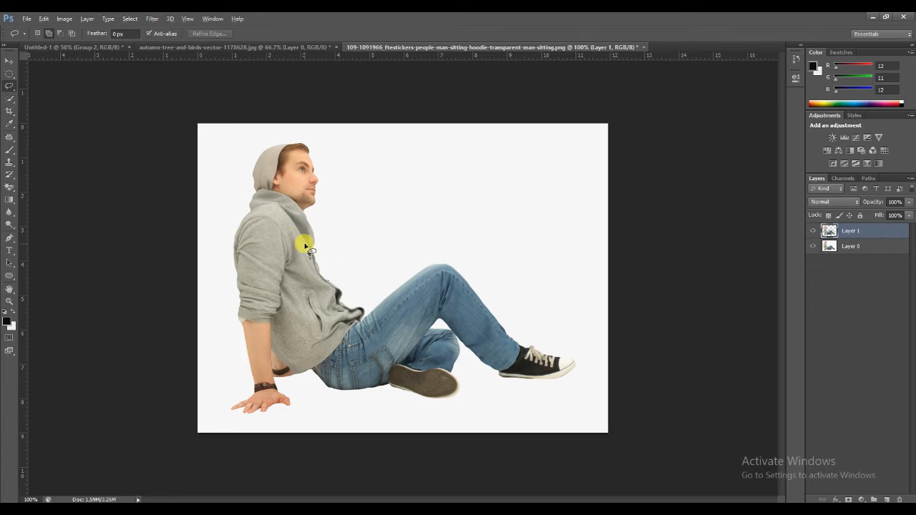
Move the copied man layer into the autumn tree document with the Move tool.
click(10, 61)
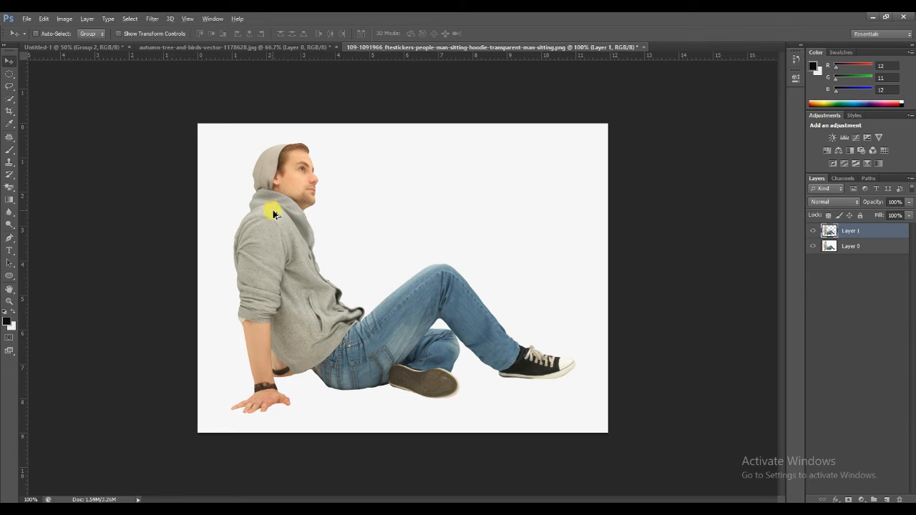
drag(277, 219, 314, 300)
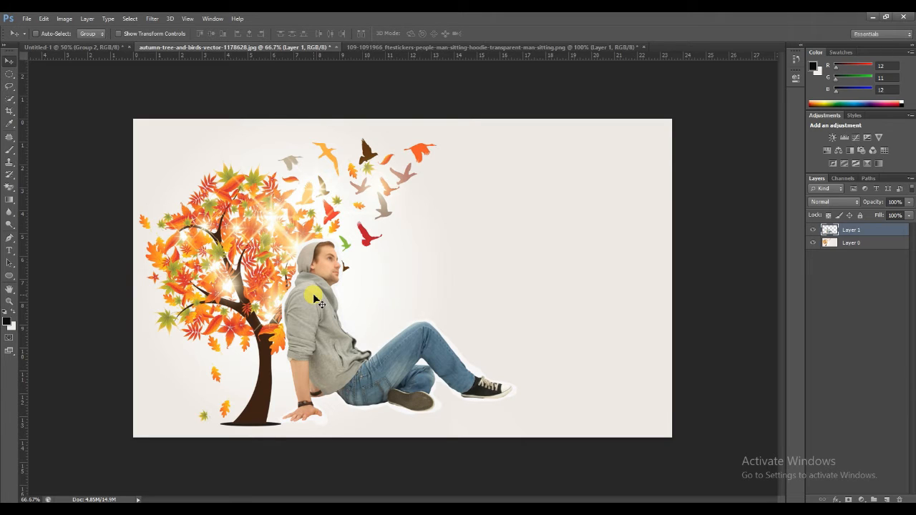
Free-transform the man to about 58% size and place him sitting against the tree trunk's base.
key(ctrl+t)
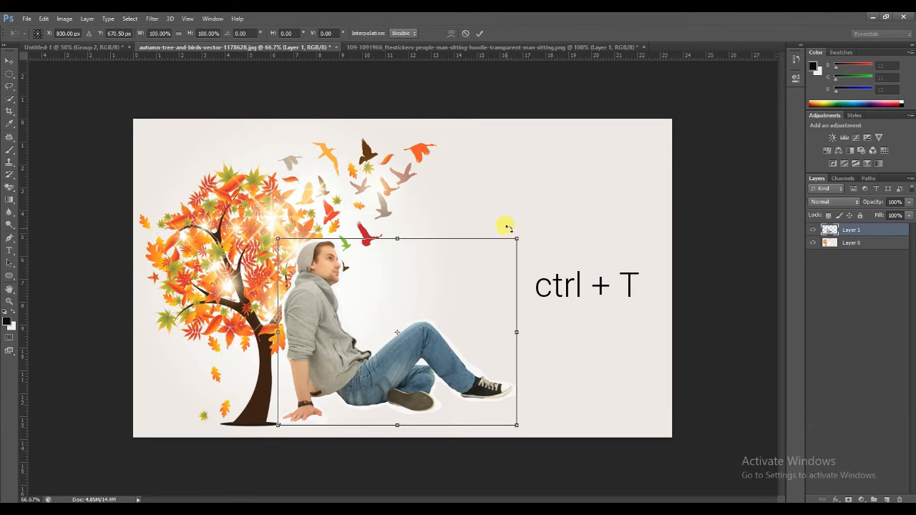
drag(511, 244, 423, 322)
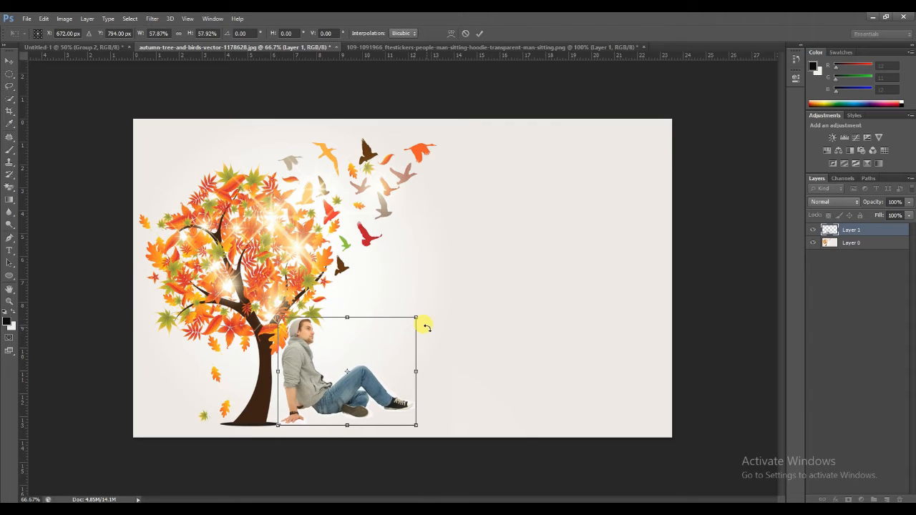
drag(310, 383, 304, 390)
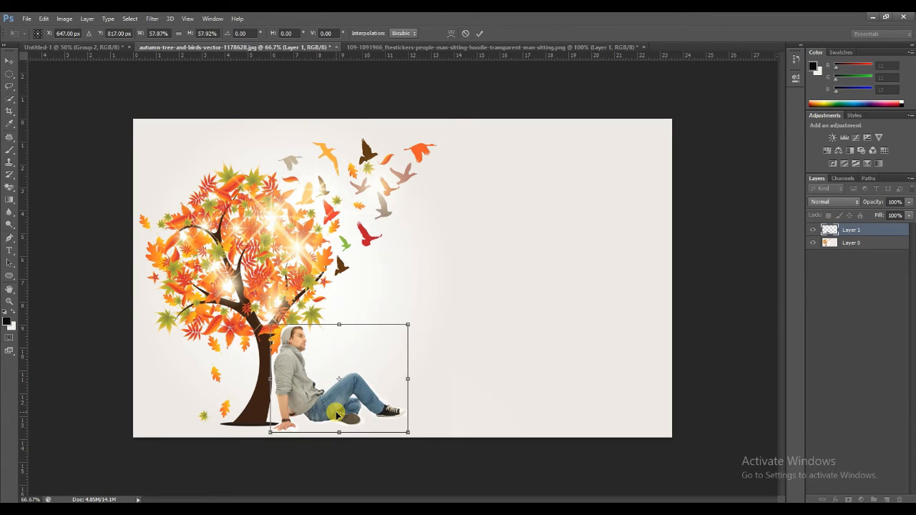
key(Return)
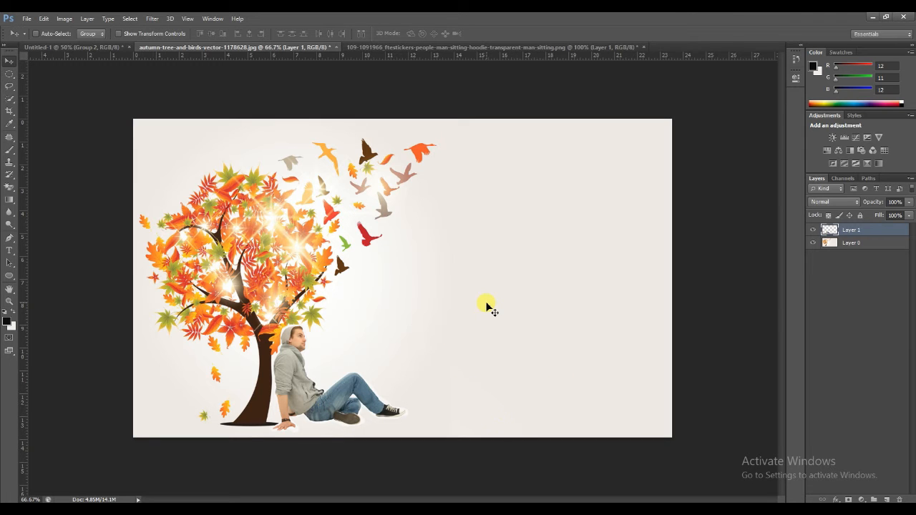
key(ctrl+plus)
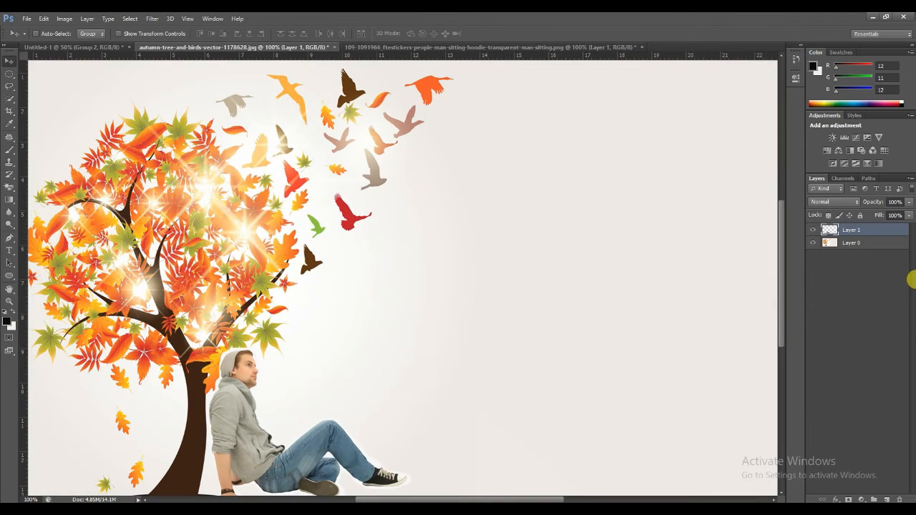
drag(783, 304, 783, 323)
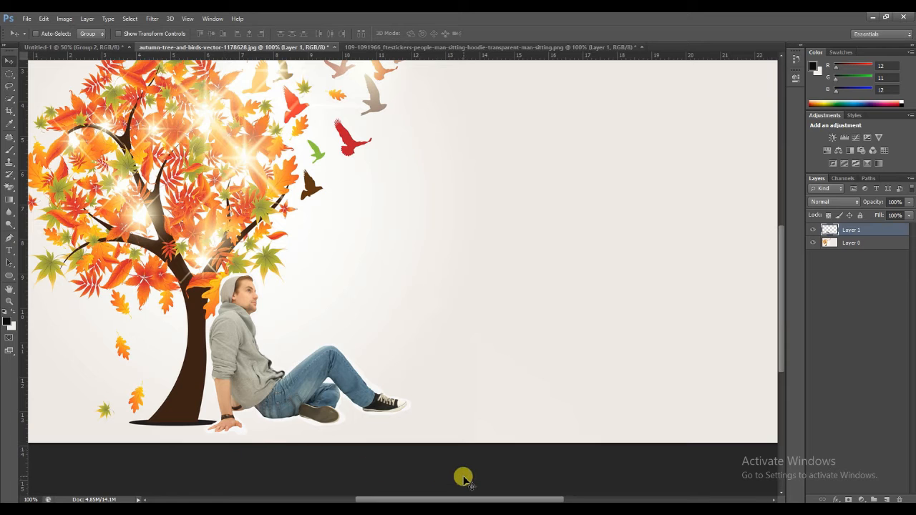
key(ctrl+minus)
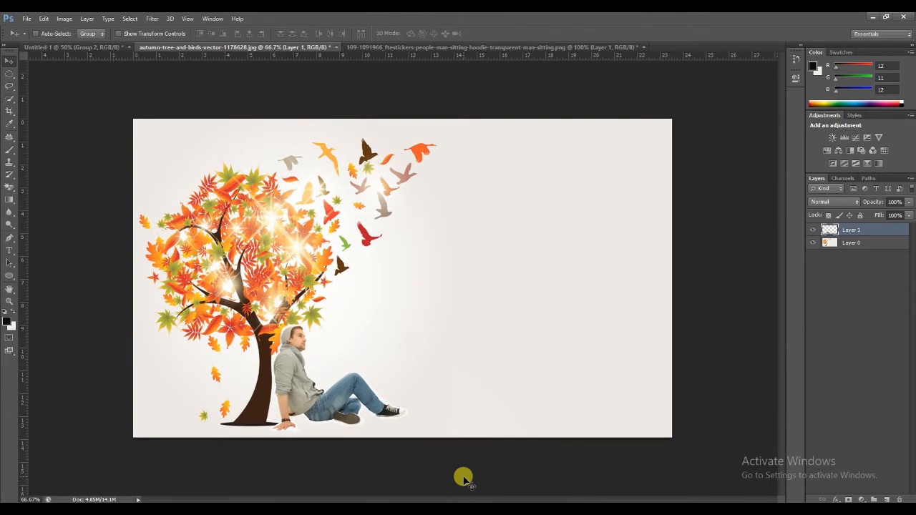
Choose the Polygonal Lasso tool, return to the man photo, and start outlining around his hand and back.
click(8, 86)
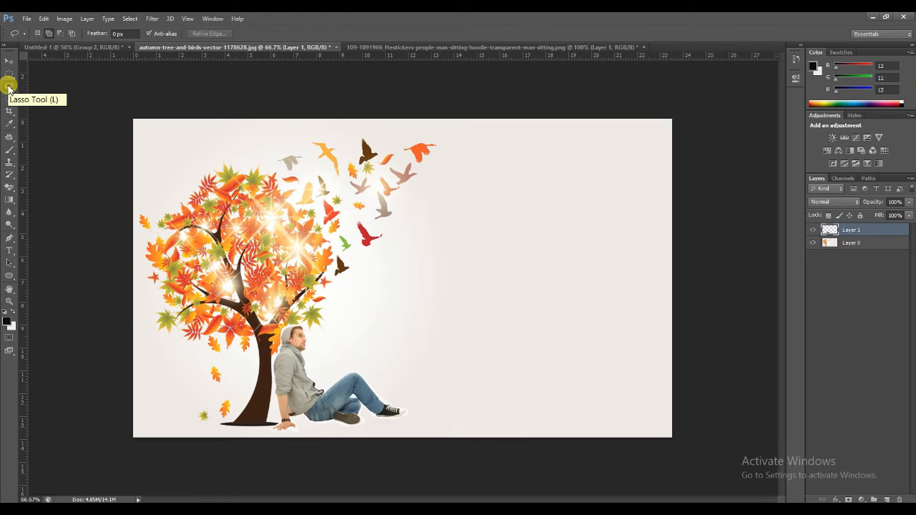
click(9, 87)
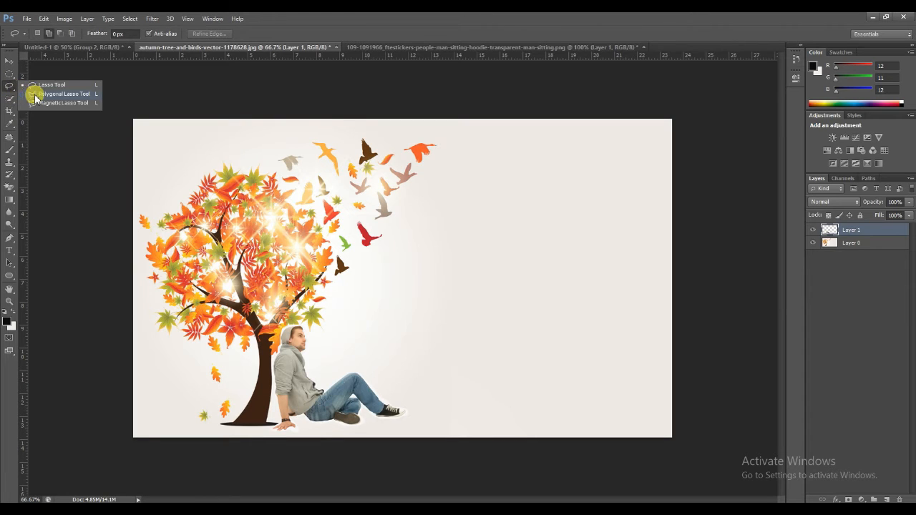
click(40, 93)
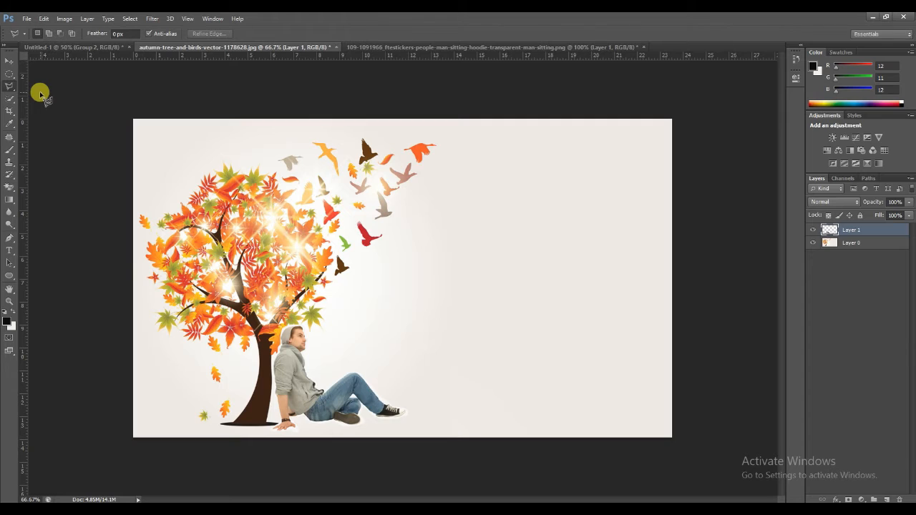
click(436, 47)
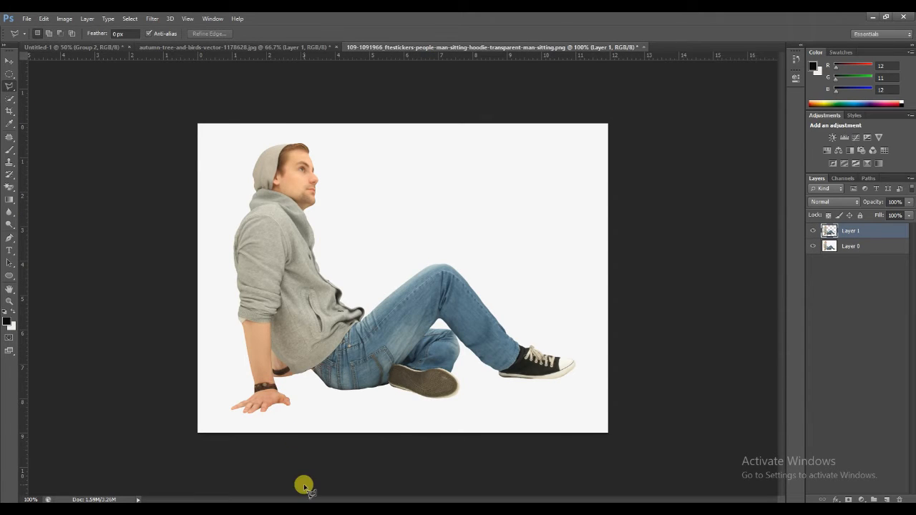
click(235, 415)
click(228, 411)
click(251, 392)
click(236, 316)
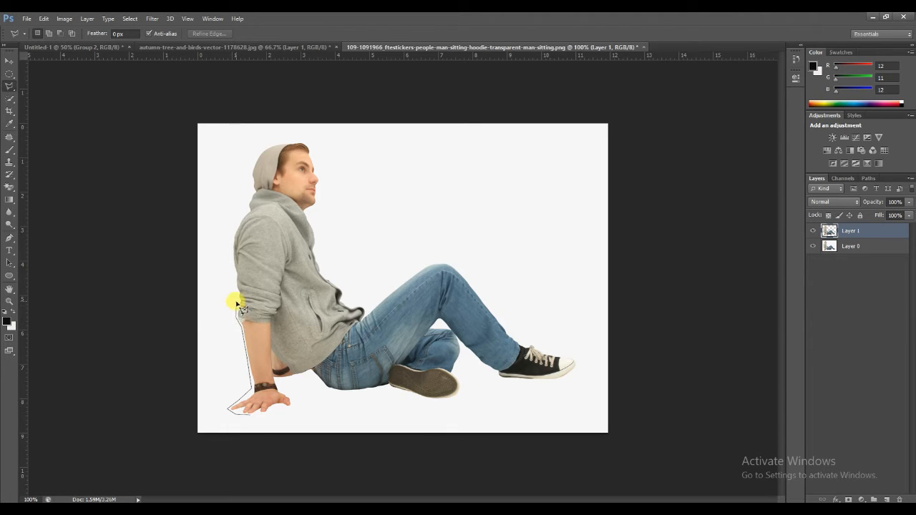
Continue the Polygonal Lasso outline up around the man's hood and face, down his chest, and along his raised leg to the front shoe.
click(232, 235)
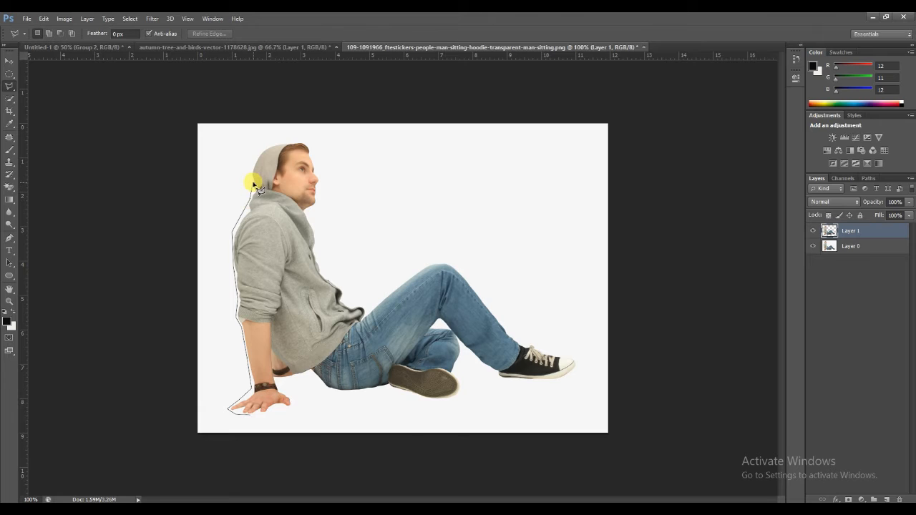
click(258, 150)
click(274, 142)
click(310, 144)
click(319, 175)
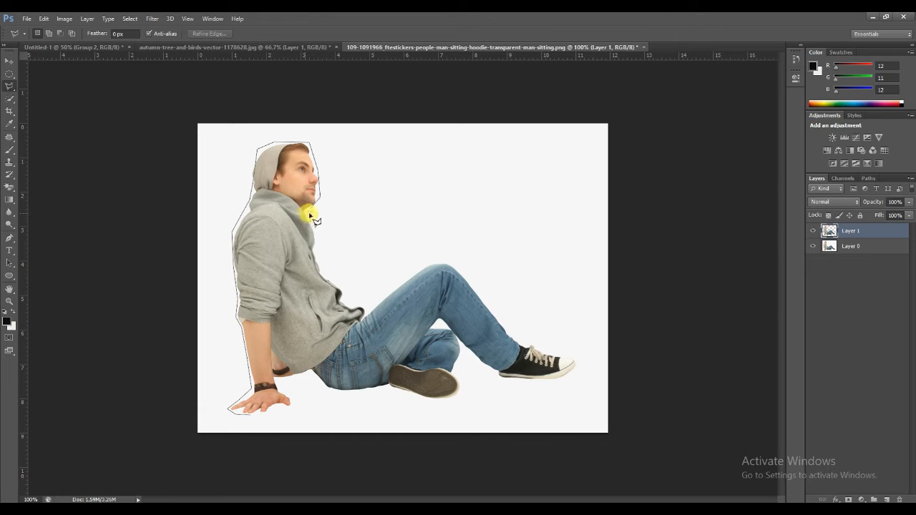
click(313, 215)
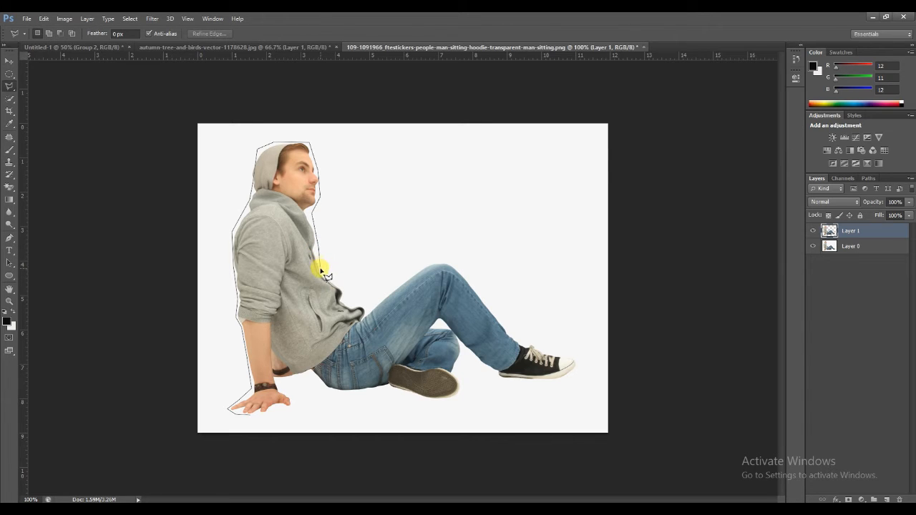
click(345, 297)
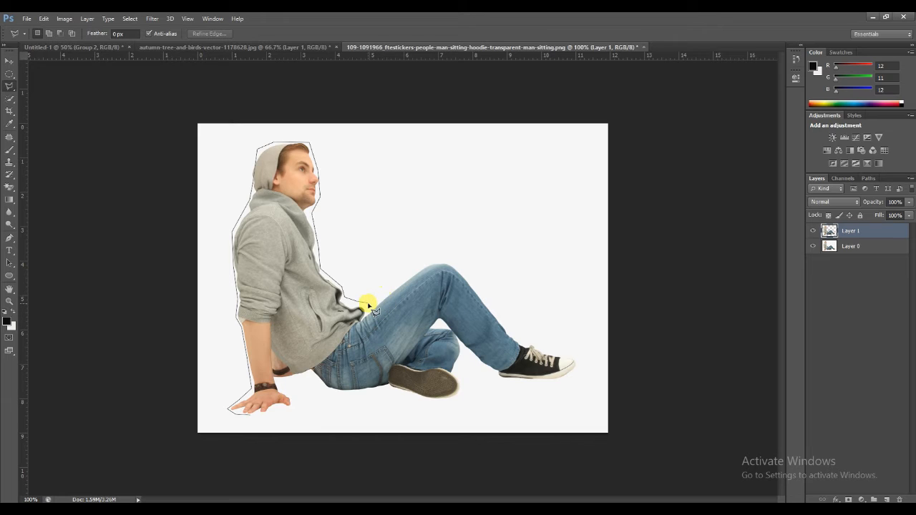
click(367, 305)
click(441, 261)
click(461, 271)
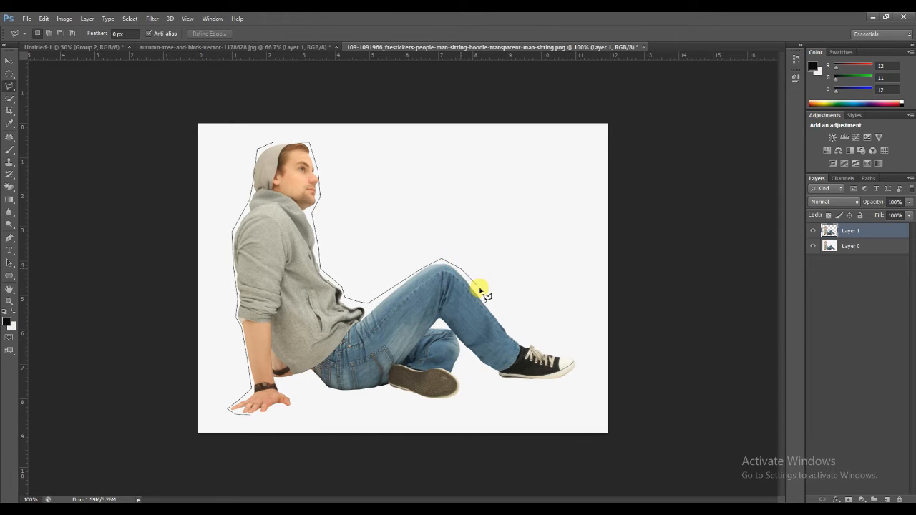
click(534, 345)
click(582, 357)
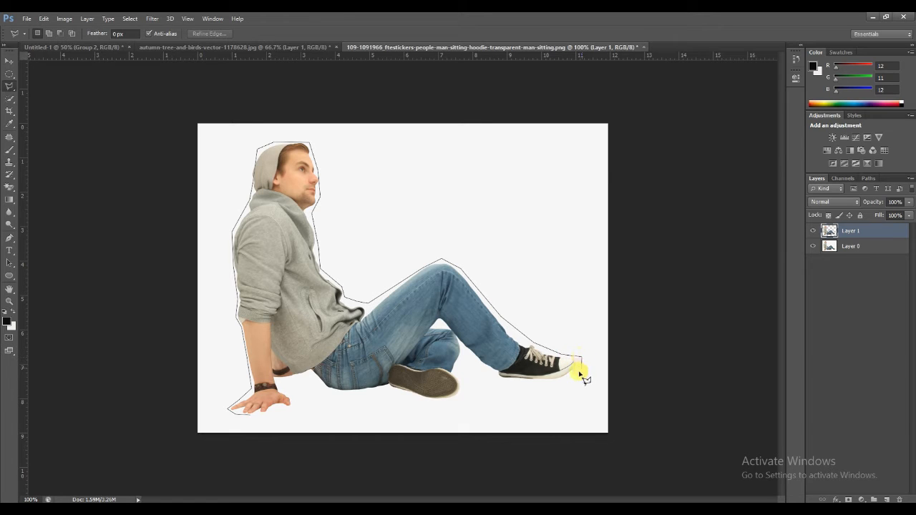
Finish the polygonal outline under the shoes, along the bottom of the jeans and around the hand, closing the selection.
click(576, 376)
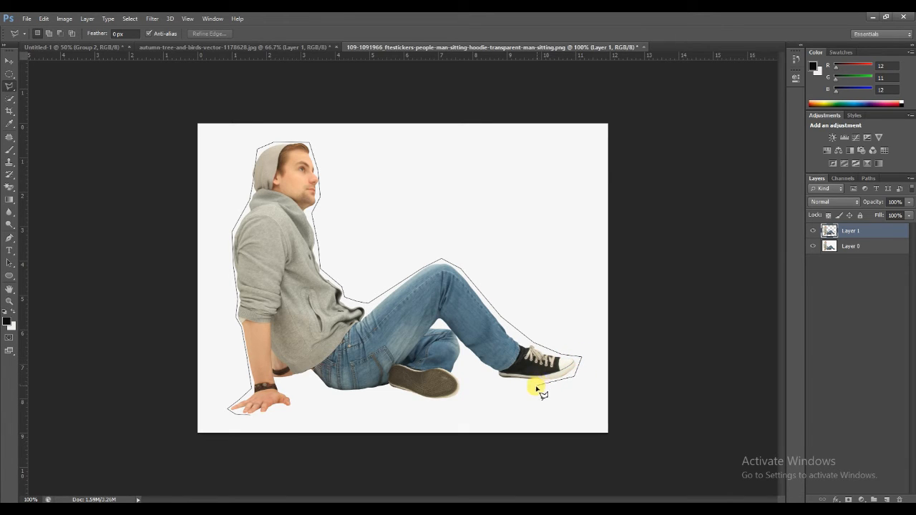
click(486, 375)
click(463, 350)
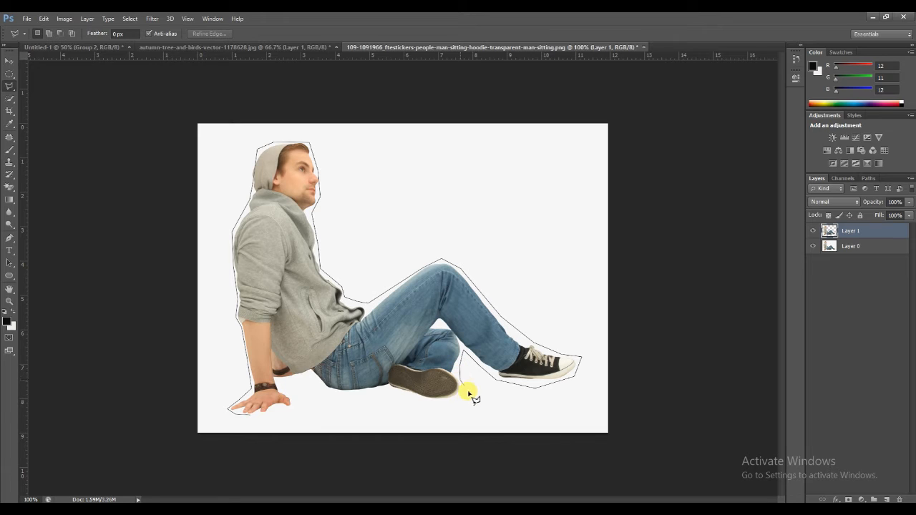
click(460, 401)
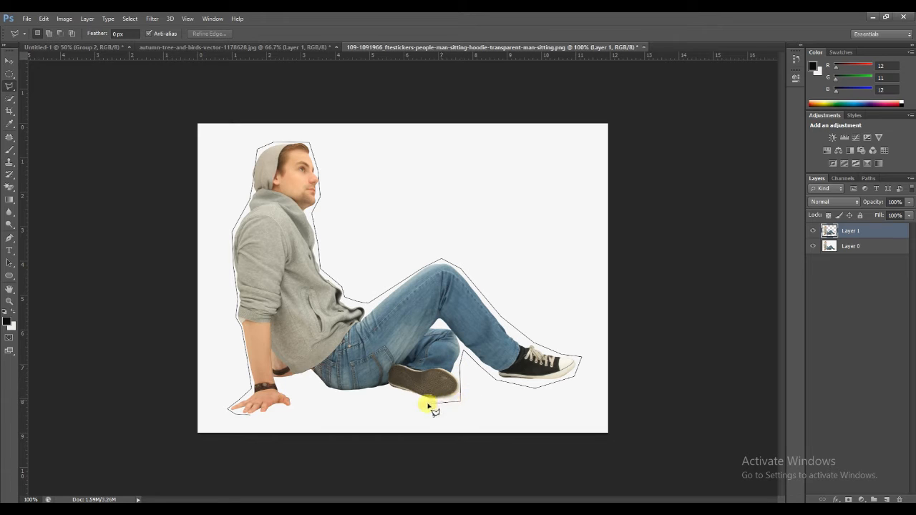
click(392, 391)
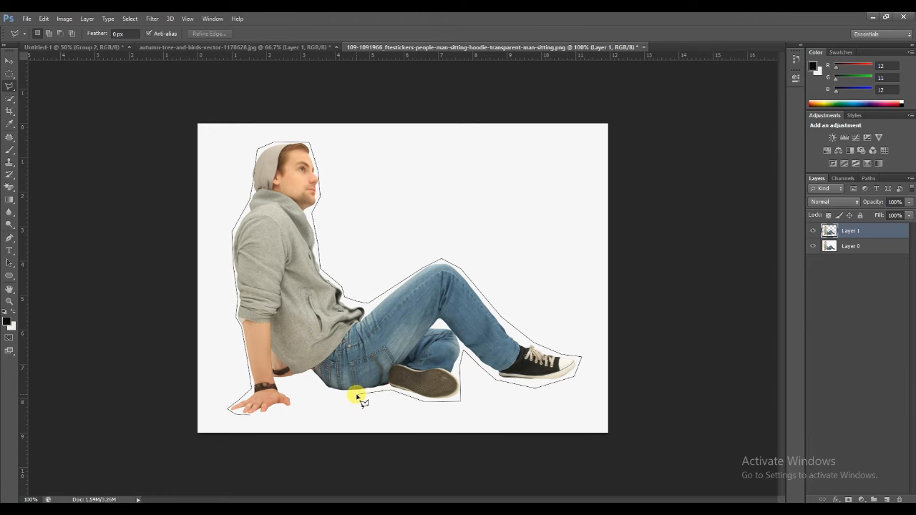
click(324, 394)
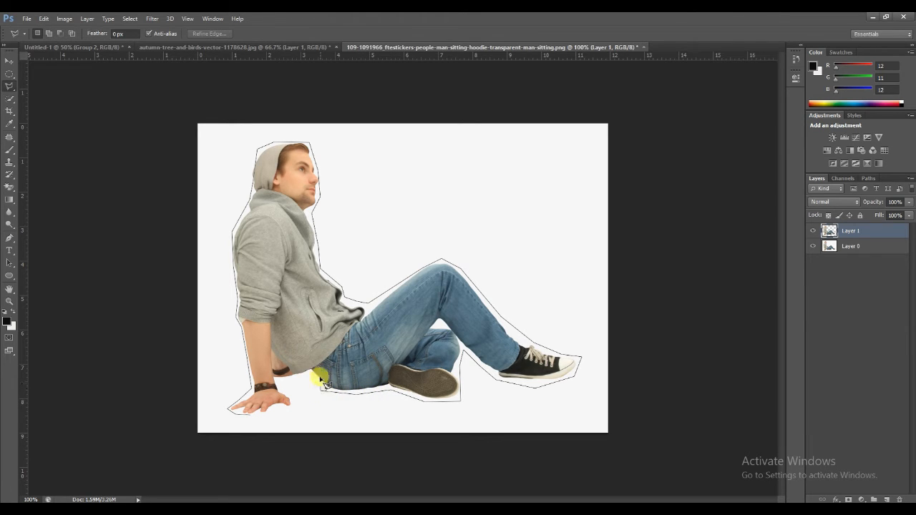
click(310, 375)
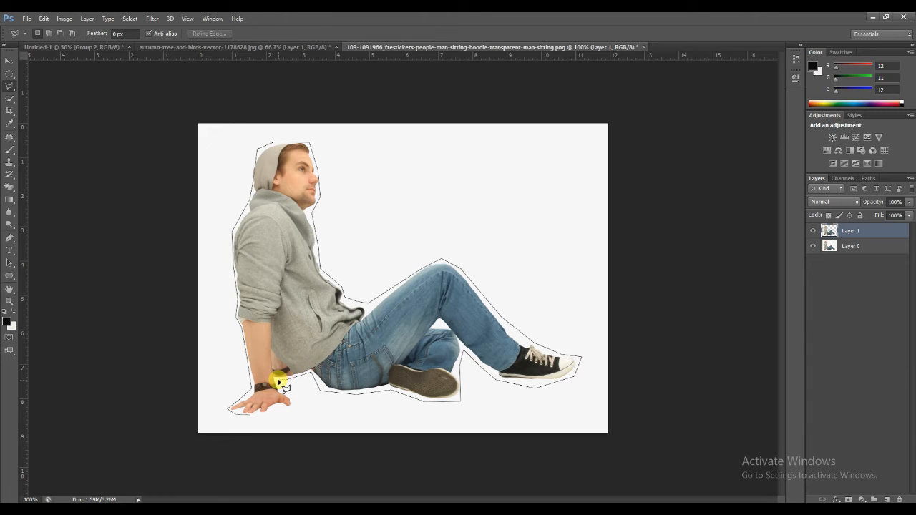
click(279, 380)
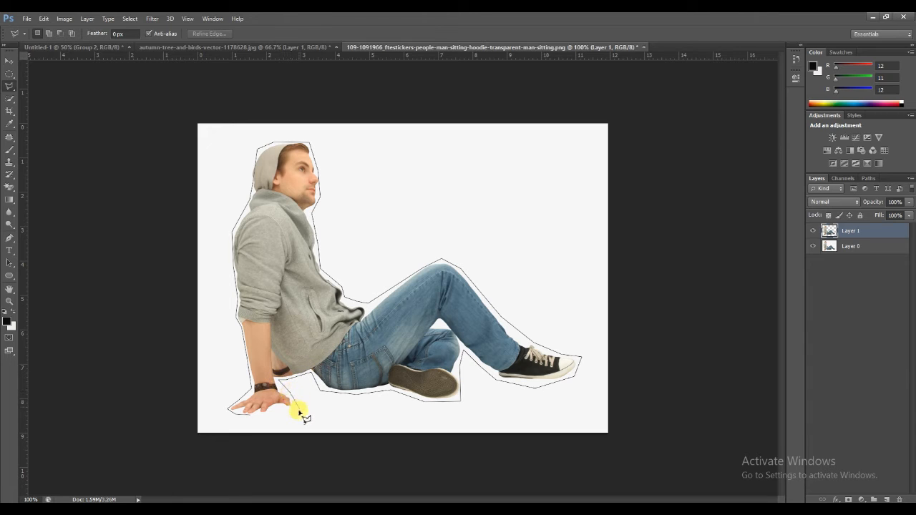
click(292, 411)
click(250, 417)
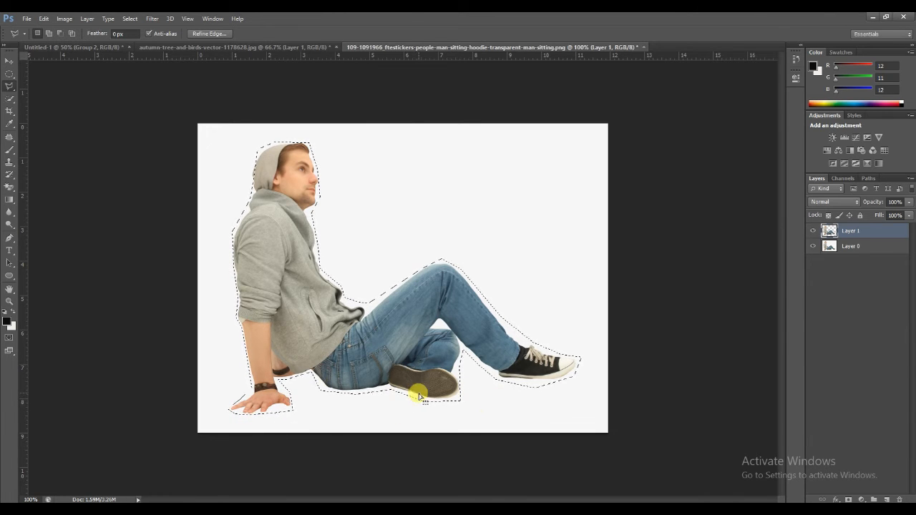
click(49, 33)
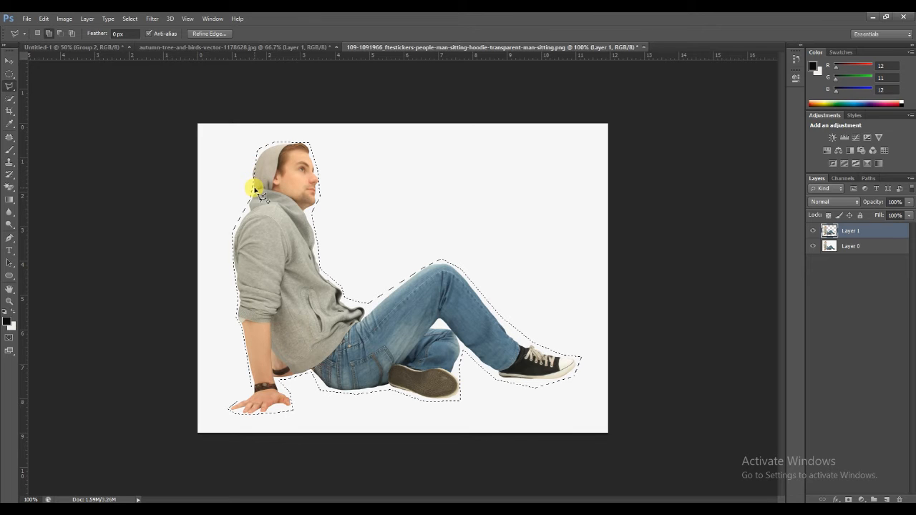
click(252, 183)
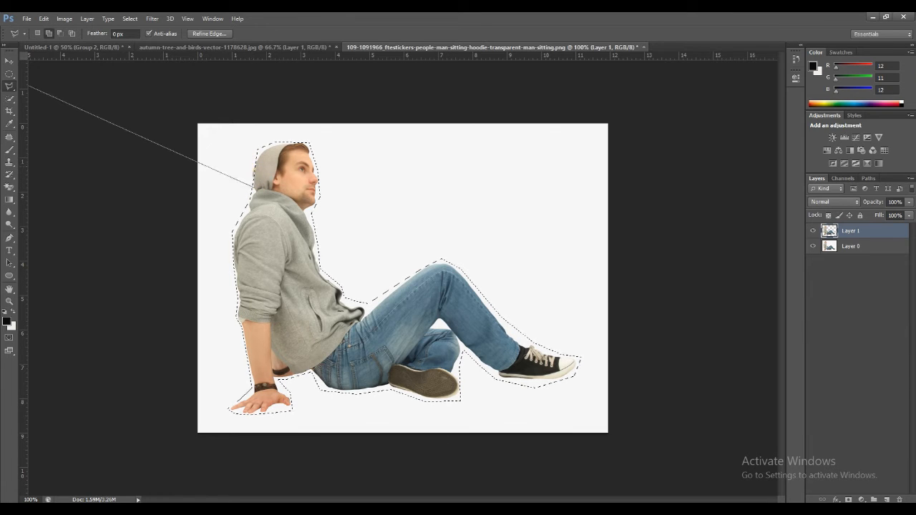
click(52, 100)
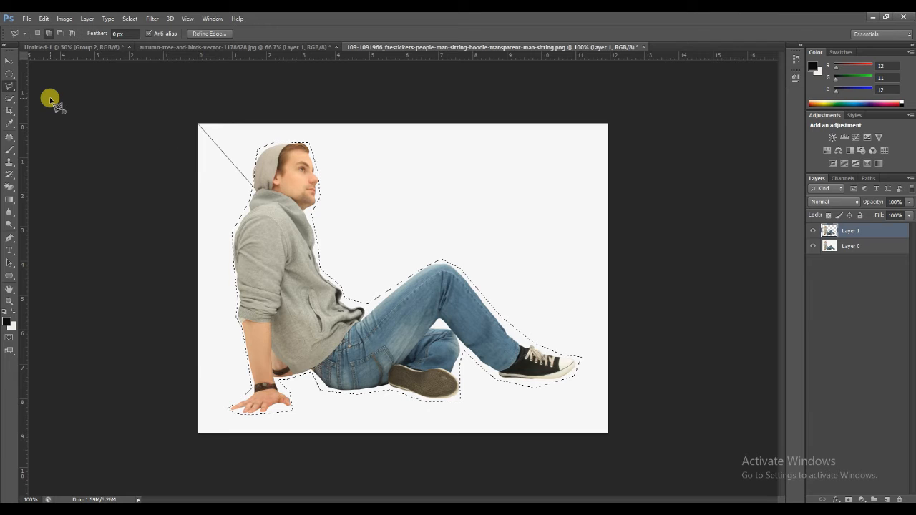
key(BackSpace)
key(BackSpace)
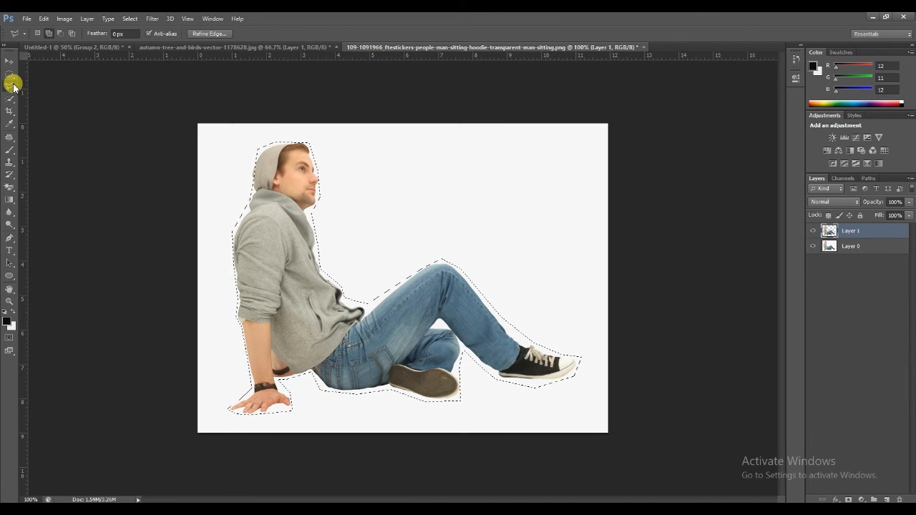
Switch to the freehand Lasso tool and try the Add to selection and Subtract from selection modes.
drag(26, 90, 40, 86)
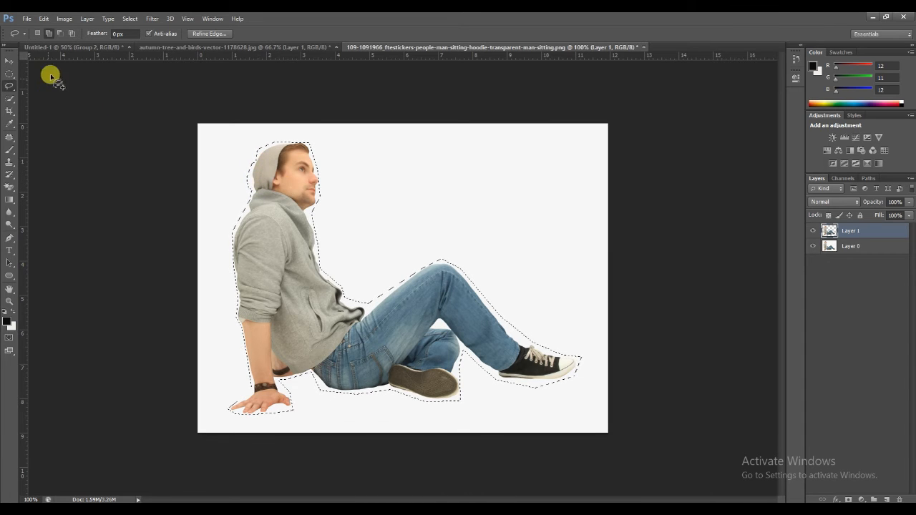
click(48, 33)
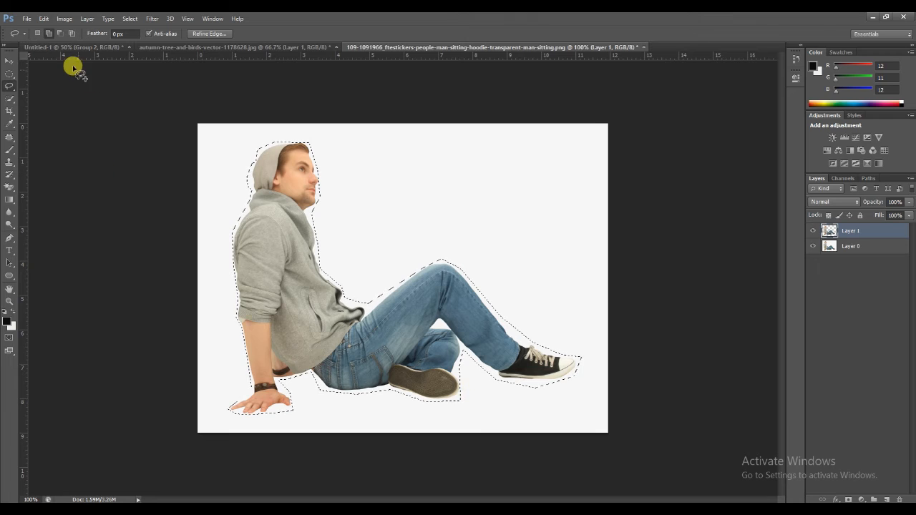
click(60, 34)
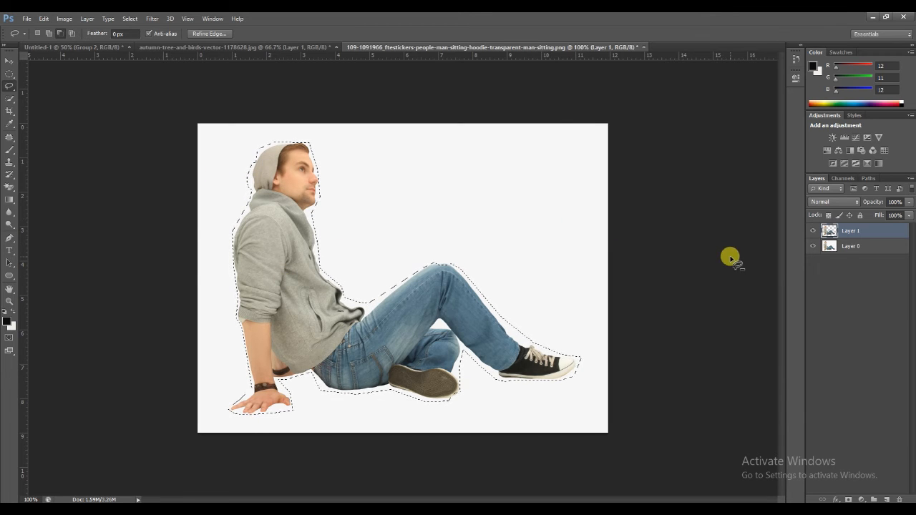
Select the original photo layer, hide Layer 1, and copy the polygonal selection to a new layer.
click(863, 245)
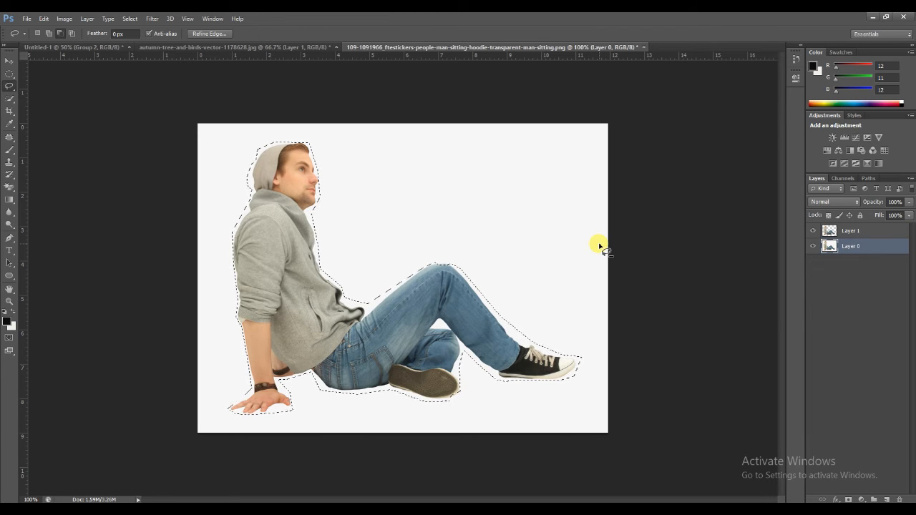
click(813, 231)
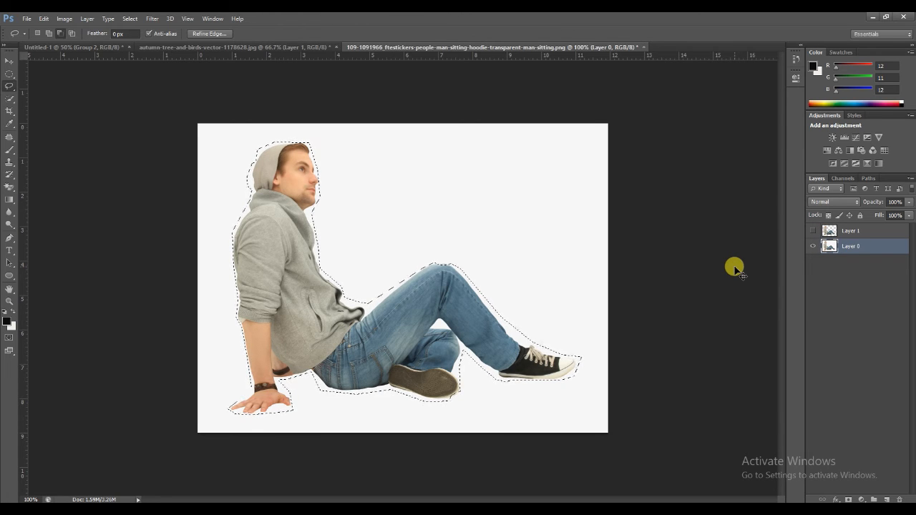
key(ctrl+j)
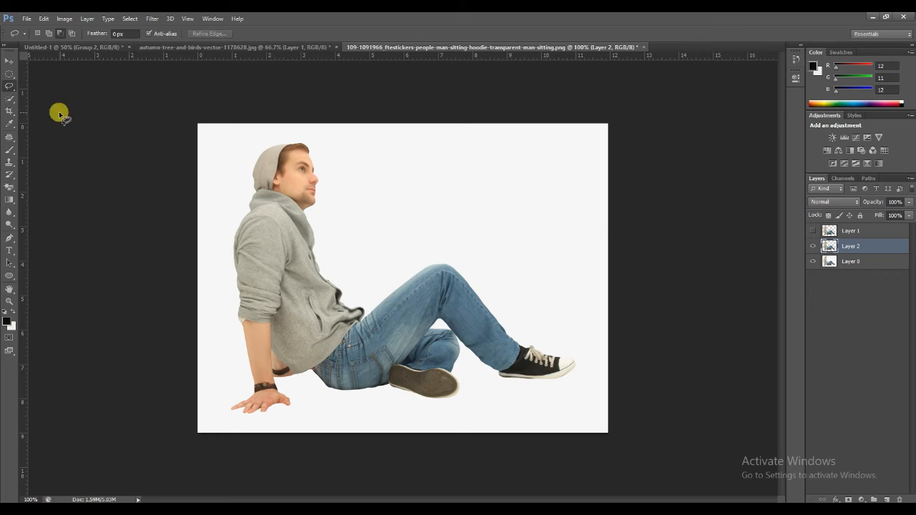
Move the new cutout into the autumn tree document and hide the earlier man layer there.
click(9, 61)
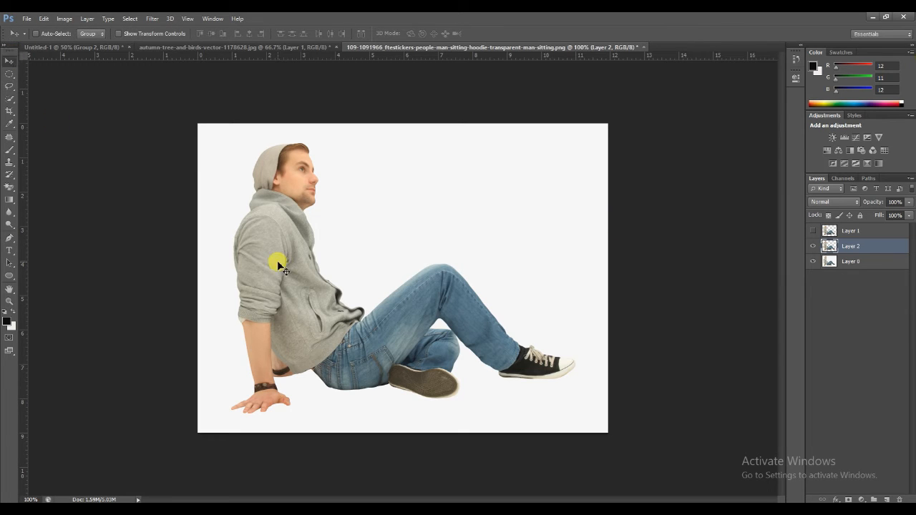
drag(278, 246, 420, 320)
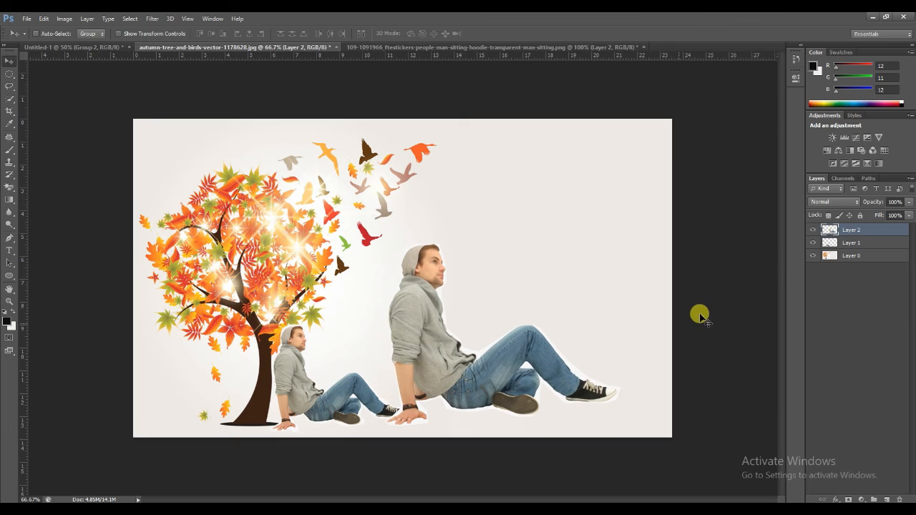
click(813, 242)
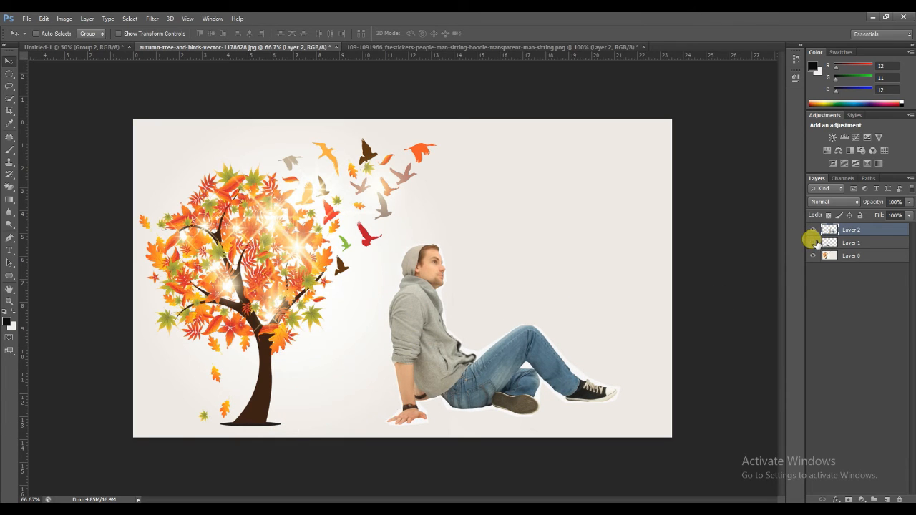
Free-transform the new man smaller and place him sitting against the base of the tree trunk.
drag(427, 327, 313, 331)
key(ctrl+t)
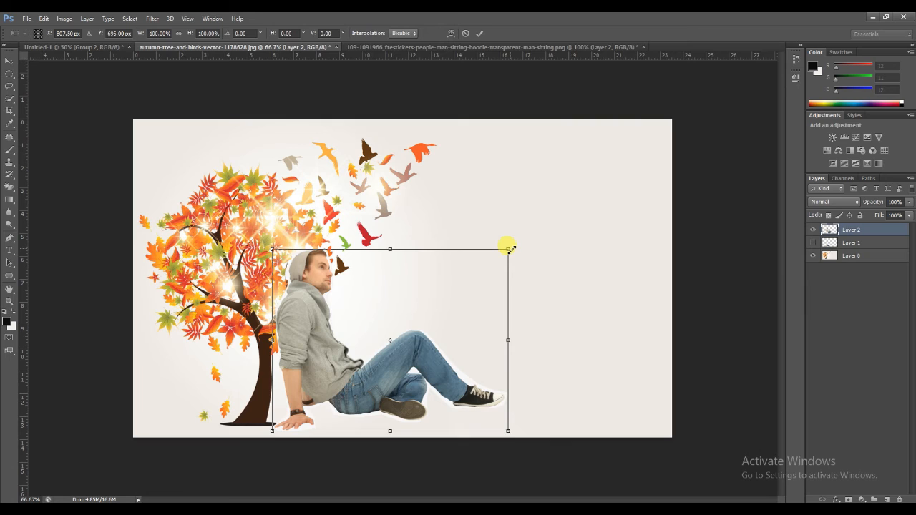
drag(508, 249, 436, 321)
drag(303, 379, 298, 381)
key(Return)
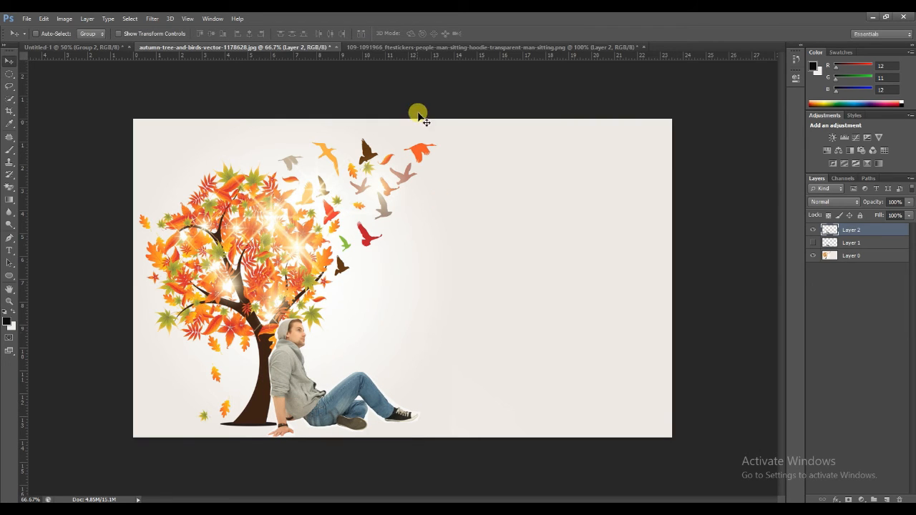
Return to the man photo and merge its layers back into a single Layer 0.
click(441, 47)
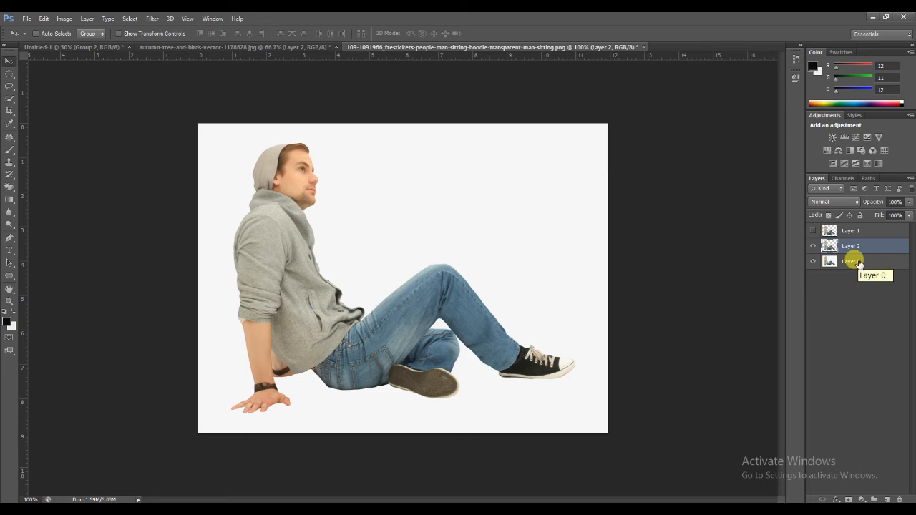
key(ctrl+e)
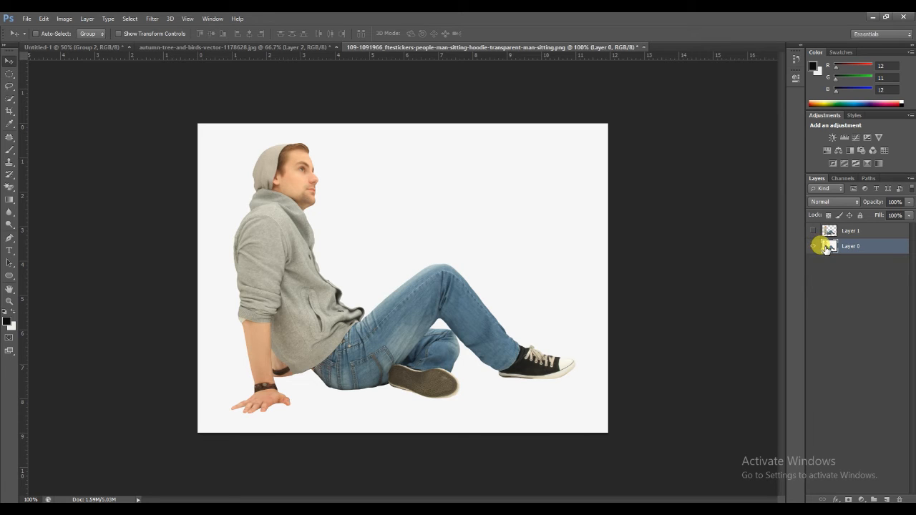
click(839, 229)
key(ctrl+e)
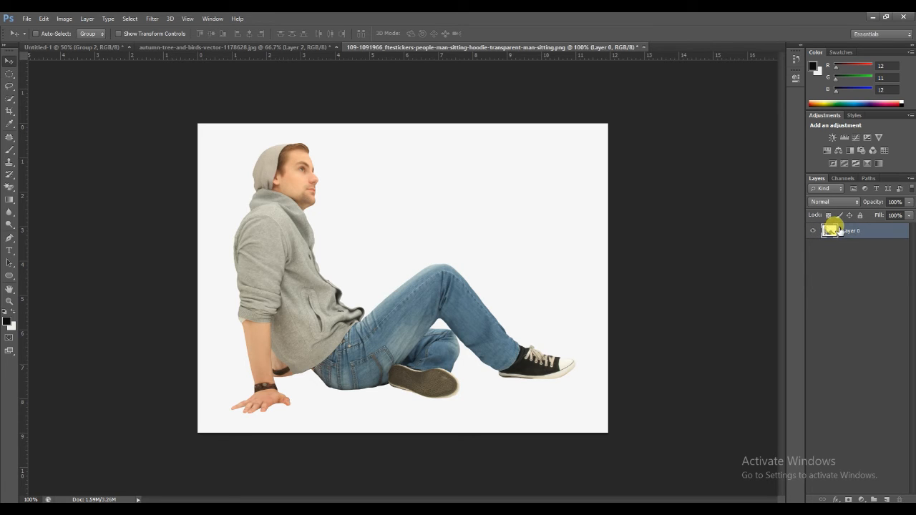
Choose the Magnetic Lasso tool and trace around the whole man from his hand, closing the selection.
click(9, 102)
click(9, 85)
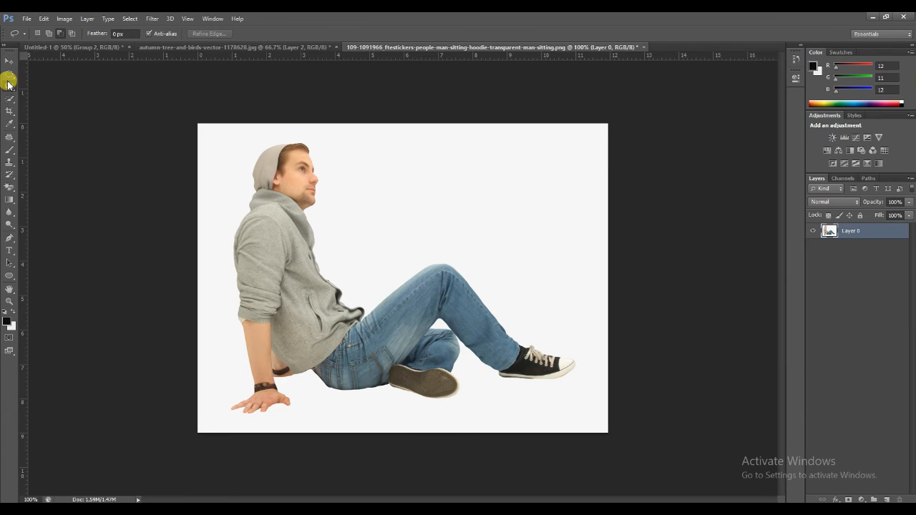
click(9, 85)
click(55, 96)
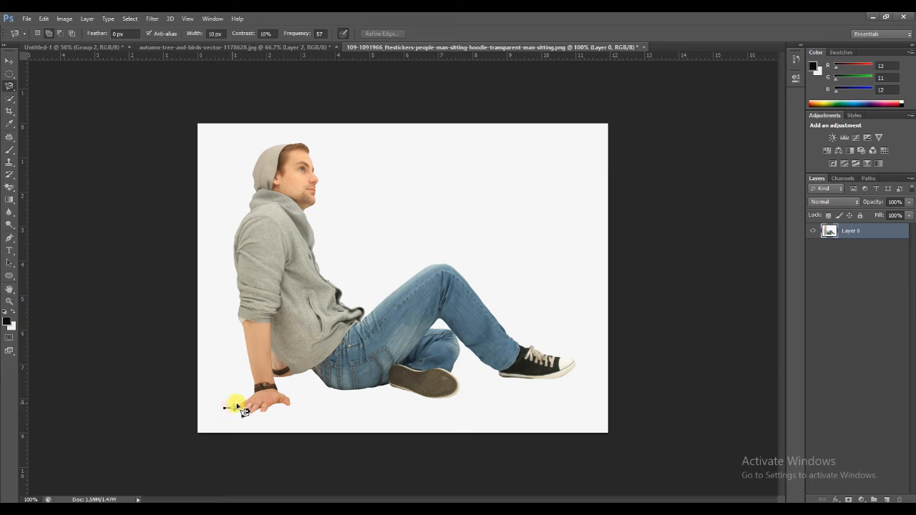
click(238, 403)
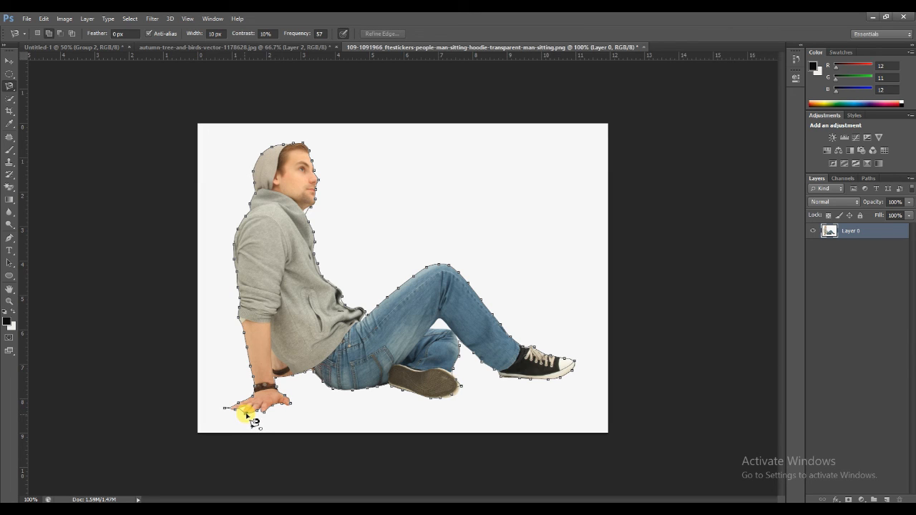
double_click(246, 414)
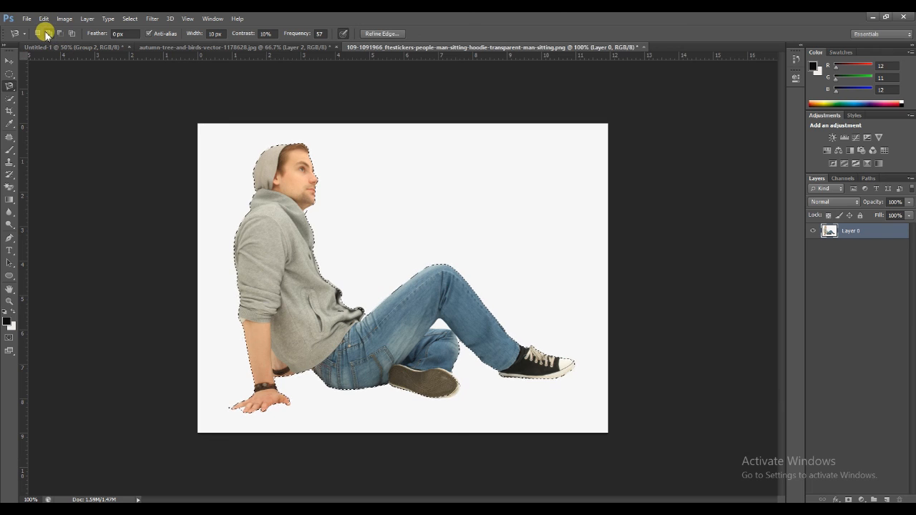
click(10, 85)
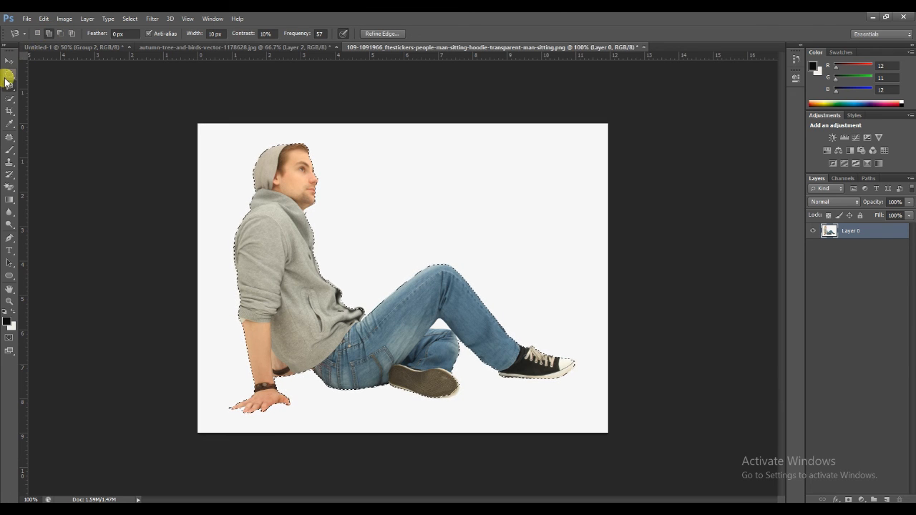
With the Lasso tool, add the missed area around the man's hand to the selection and copy it to a new layer.
click(32, 83)
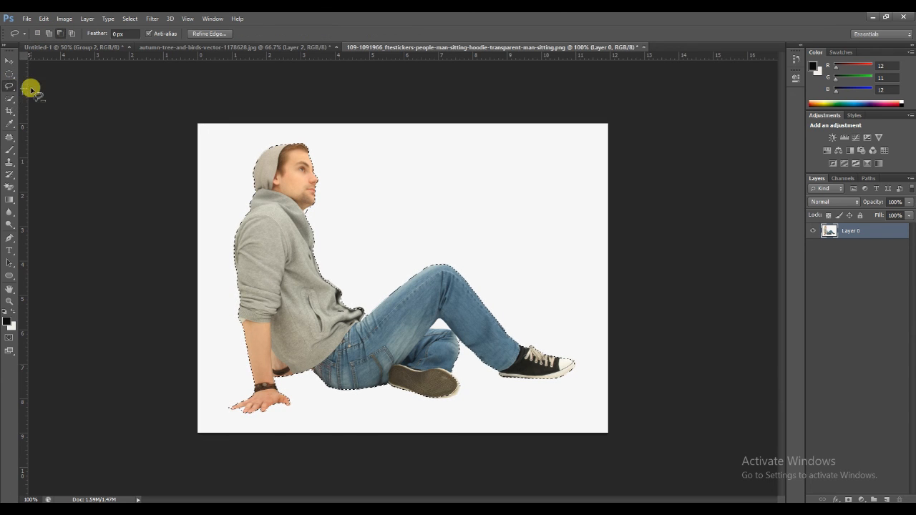
mouse_move(262, 419)
mouse_down()
mouse_move(298, 453)
mouse_move(297, 392)
mouse_up()
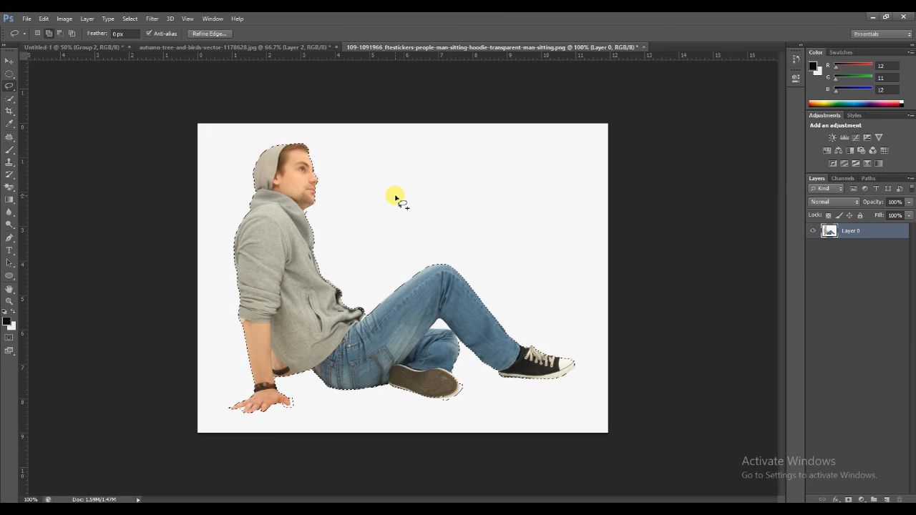
key(ctrl+j)
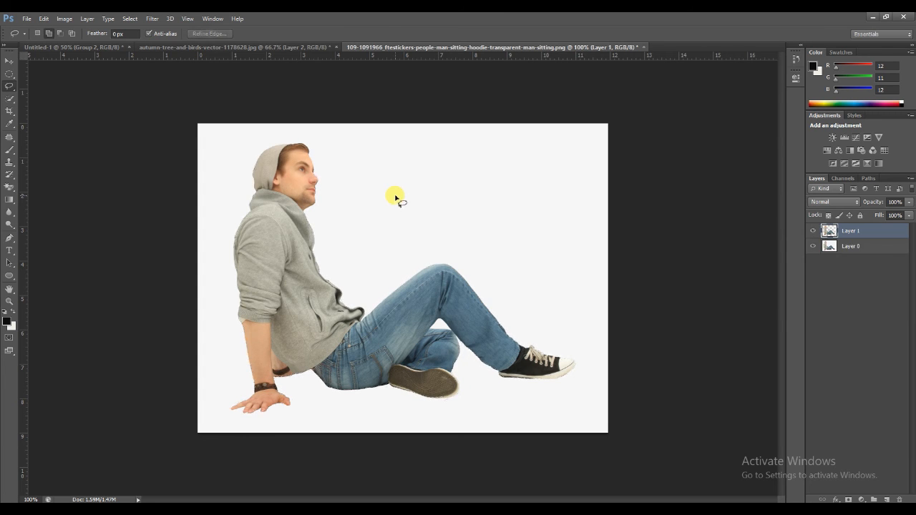
Drag the Magnetic Lasso cutout into the autumn tree document and hide the previous man layer.
click(9, 61)
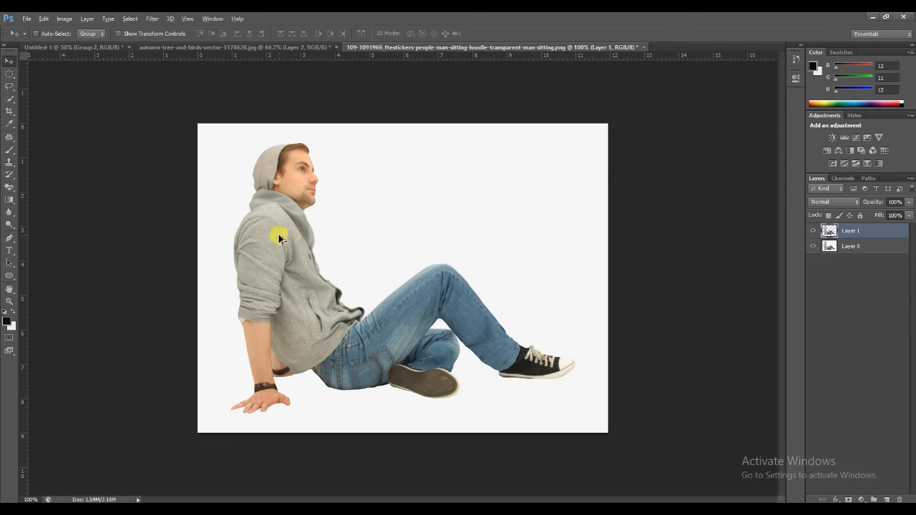
drag(281, 214, 355, 311)
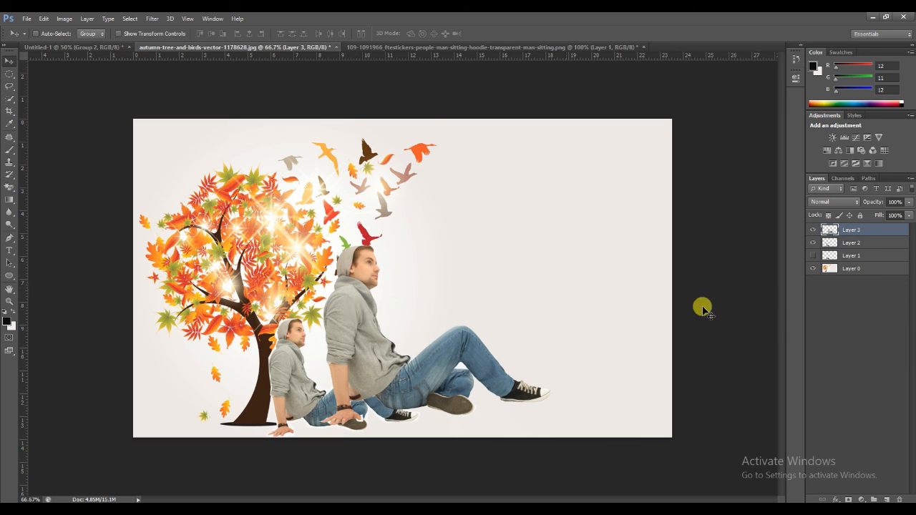
click(815, 242)
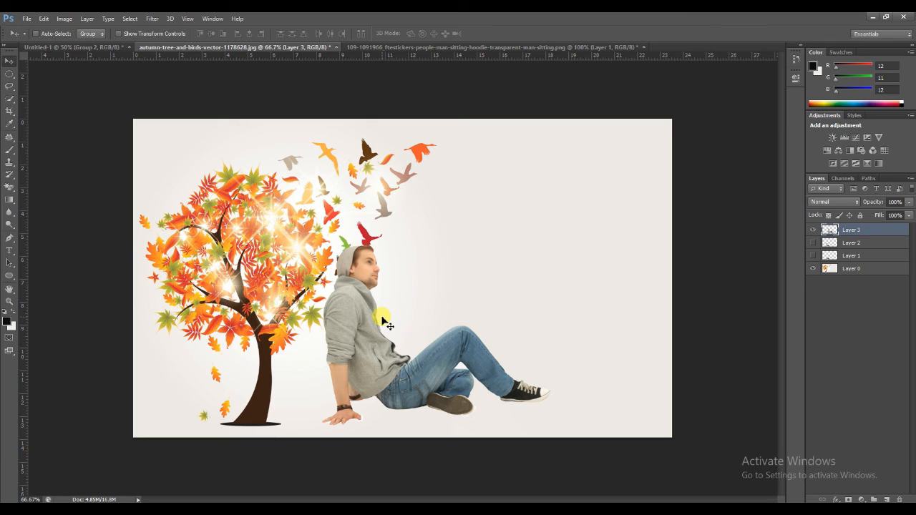
Free-transform the Magnetic Lasso cutout to about 61% and seat him against the base of the tree trunk.
key(ctrl+t)
drag(356, 310, 309, 325)
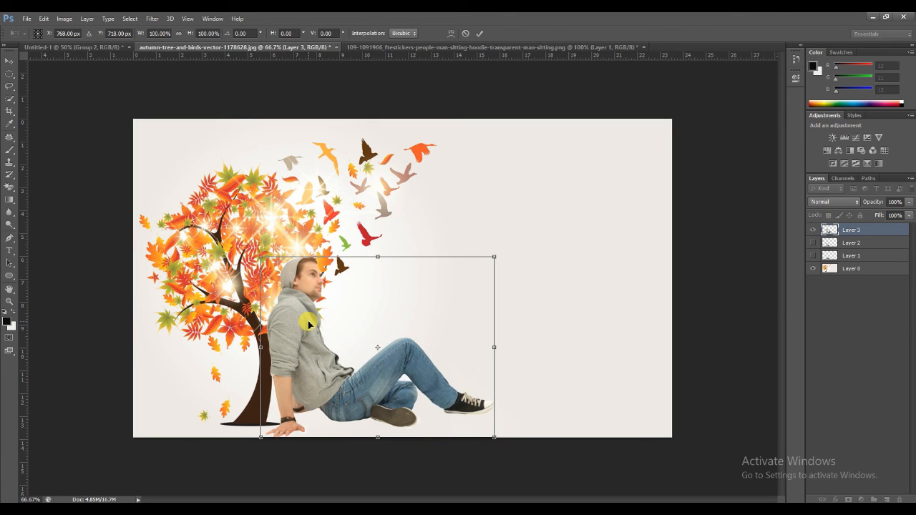
drag(493, 259, 405, 328)
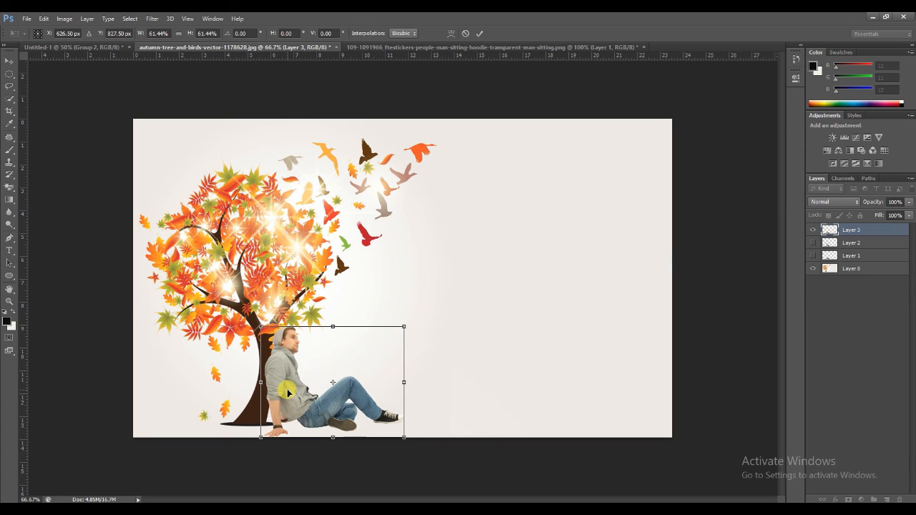
drag(289, 392, 292, 392)
key(Return)
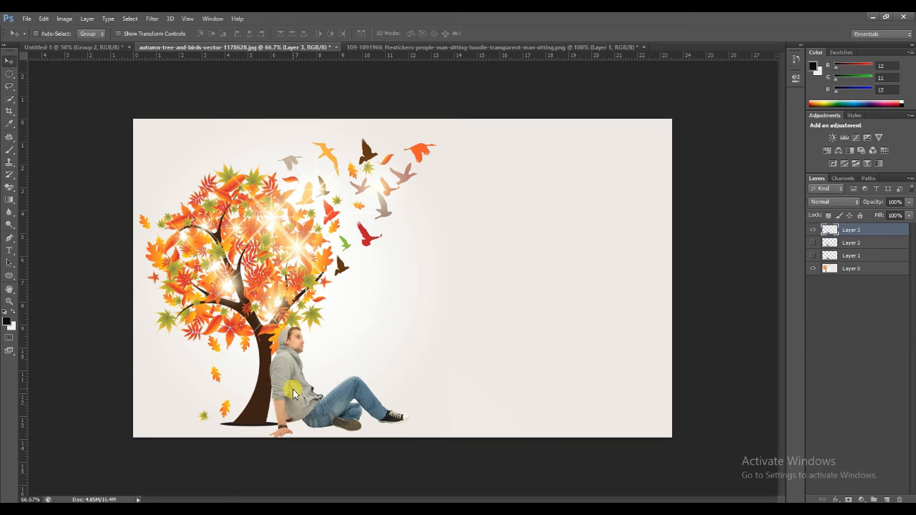